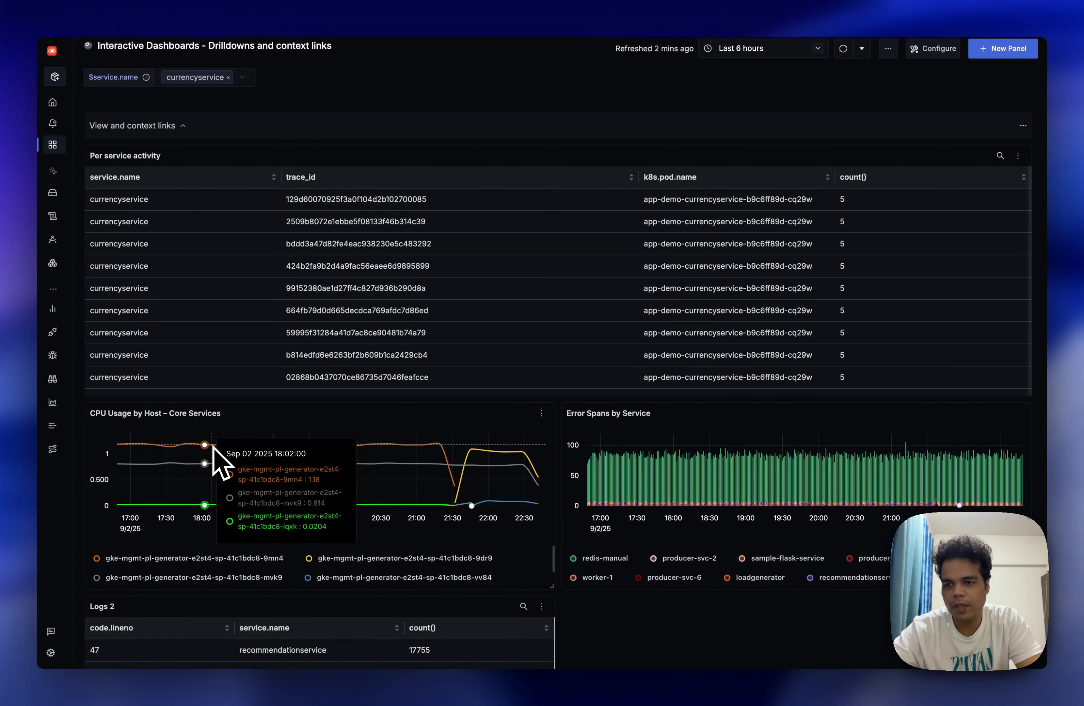
View the traces for host gke-mgmt-pl-generator-e2st4-sp-41c1bdc8-9mn4 around 17:48 from the CPU usage panel, and close the traces page.
mouse_move(201, 448)
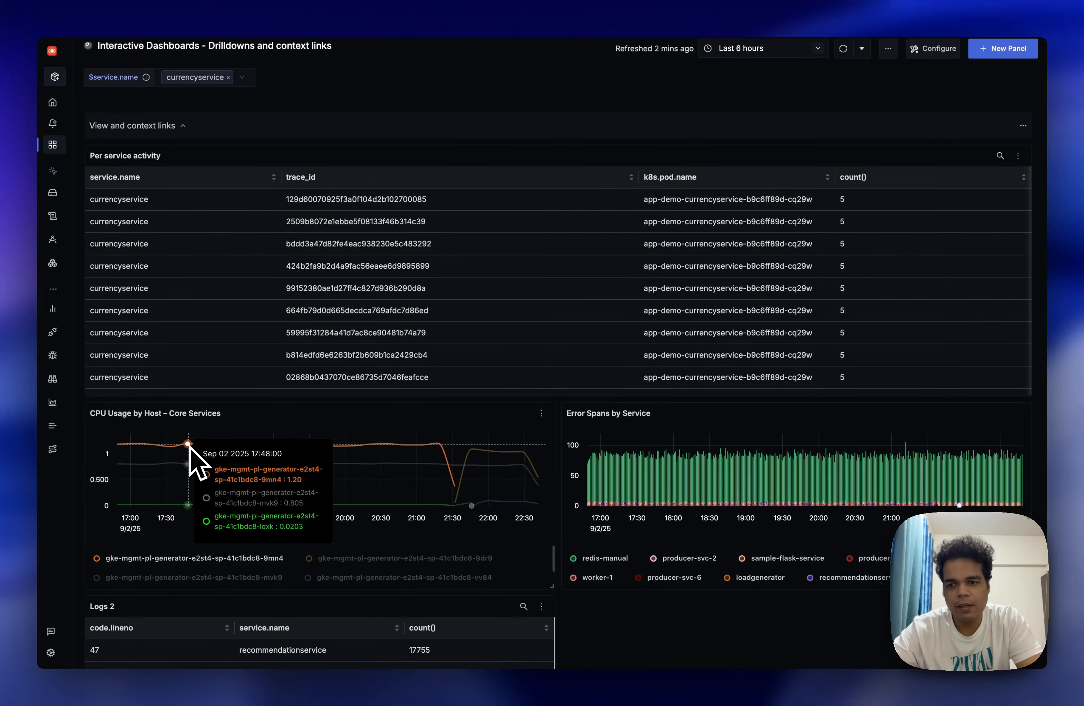
click(192, 451)
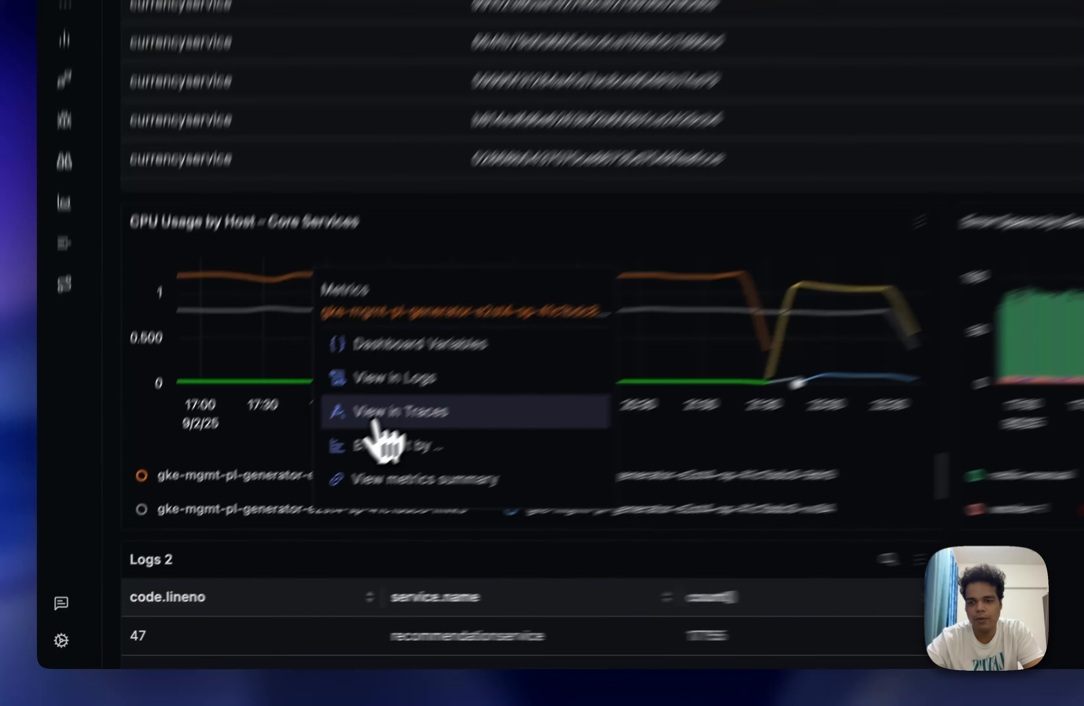
click(229, 522)
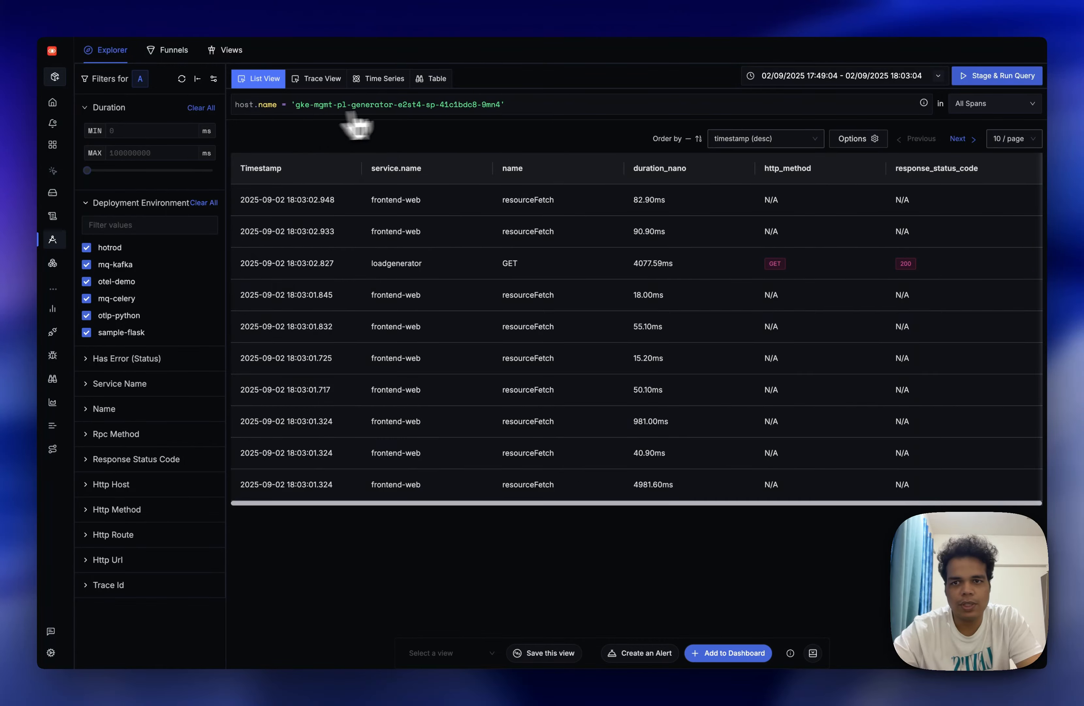
mouse_move(87, 266)
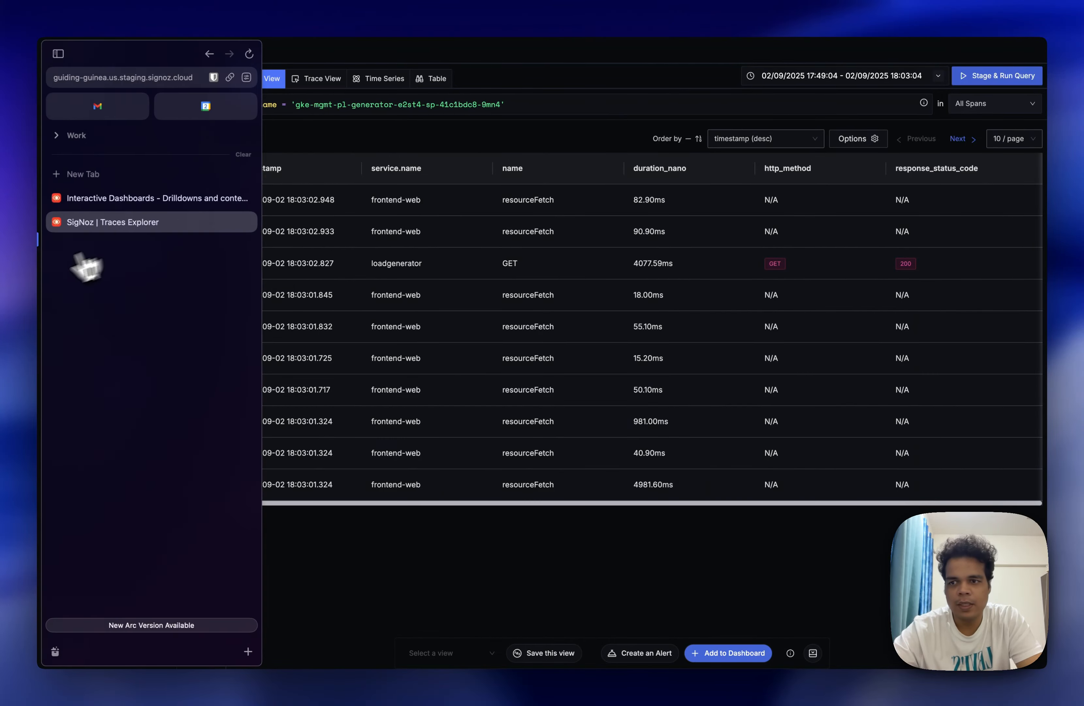
click(244, 222)
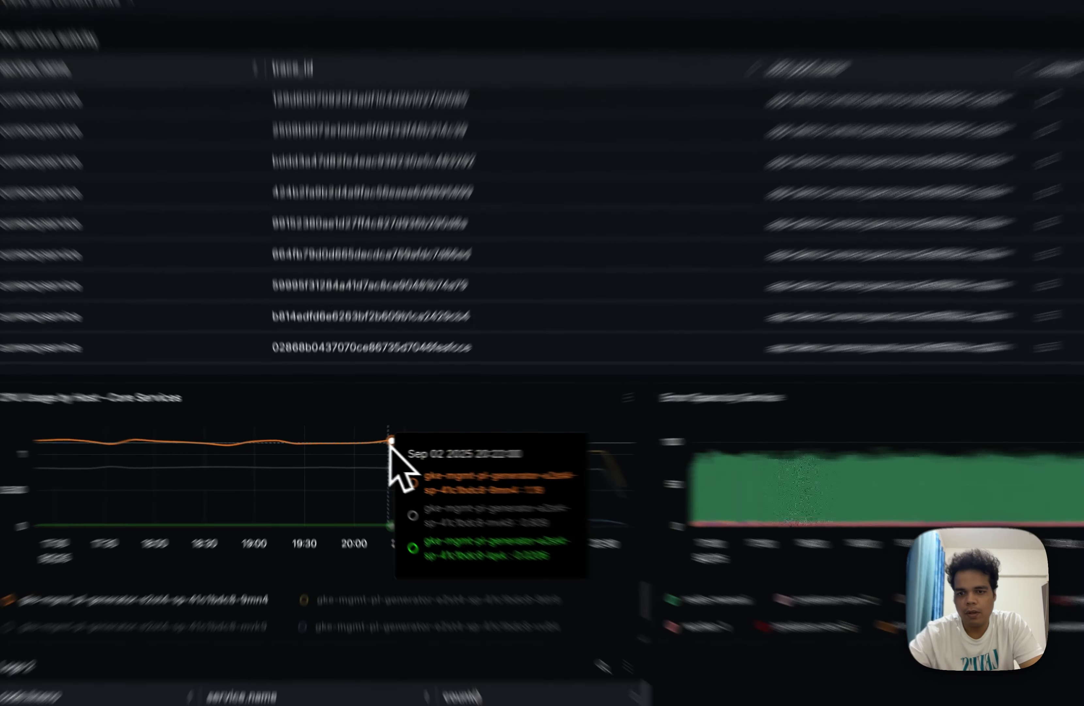
View the logs for host gke-mgmt-pl-generator-e2st4-sp-41c1bdc8-9mn4 around 20:22 from the CPU usage panel, and return to the dashboard.
click(370, 445)
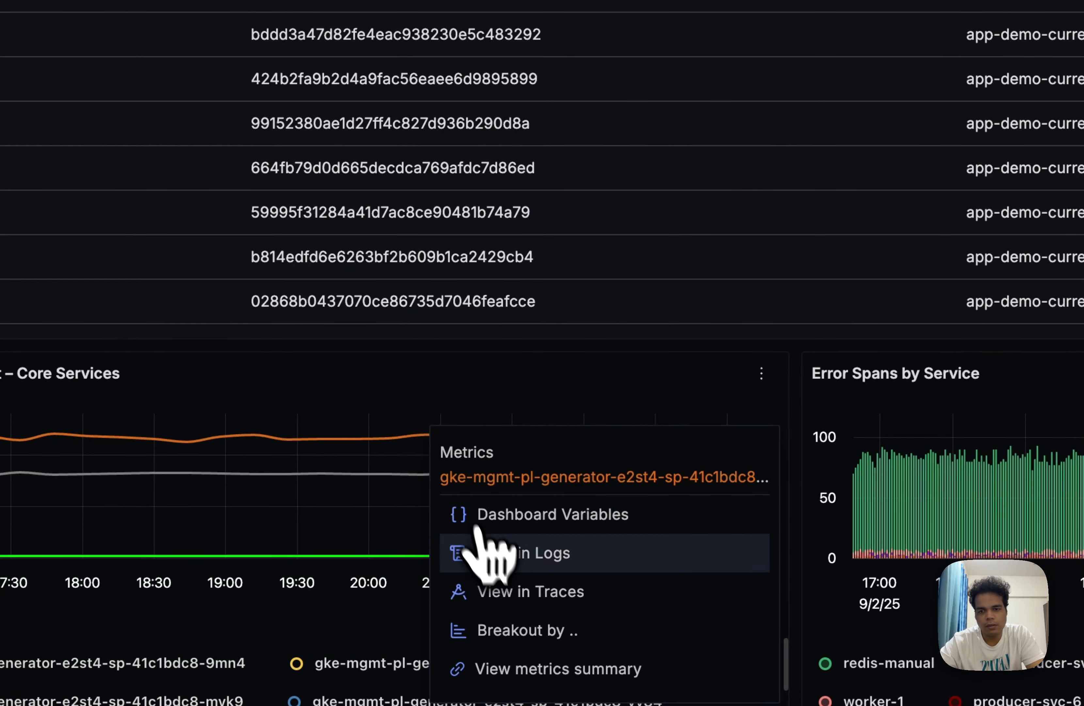
click(492, 555)
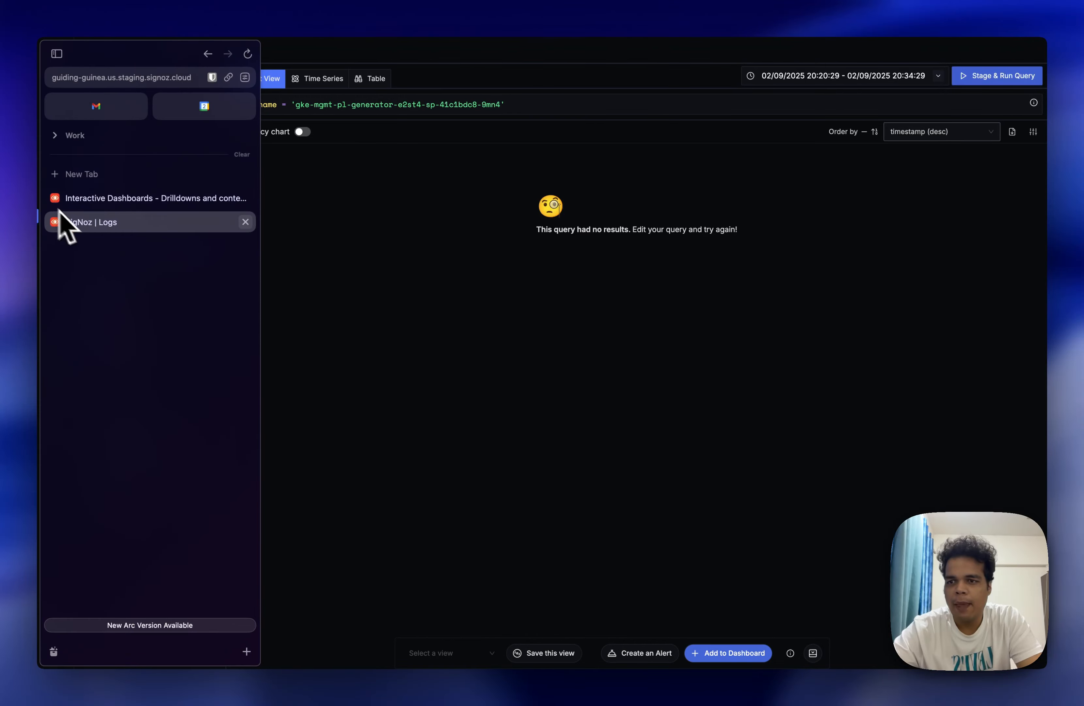
click(60, 202)
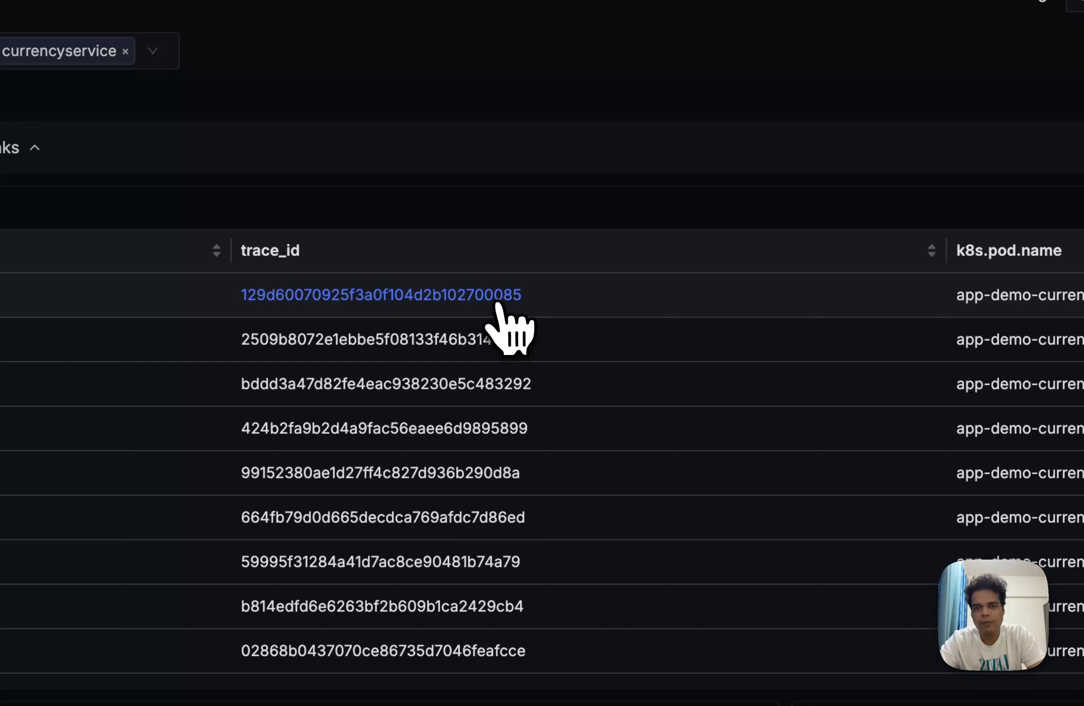
Filter the Per service activity table to exclude trace_id 129d60070925f3a0f104d2b102700085 and service.name currencyservice.
click(413, 202)
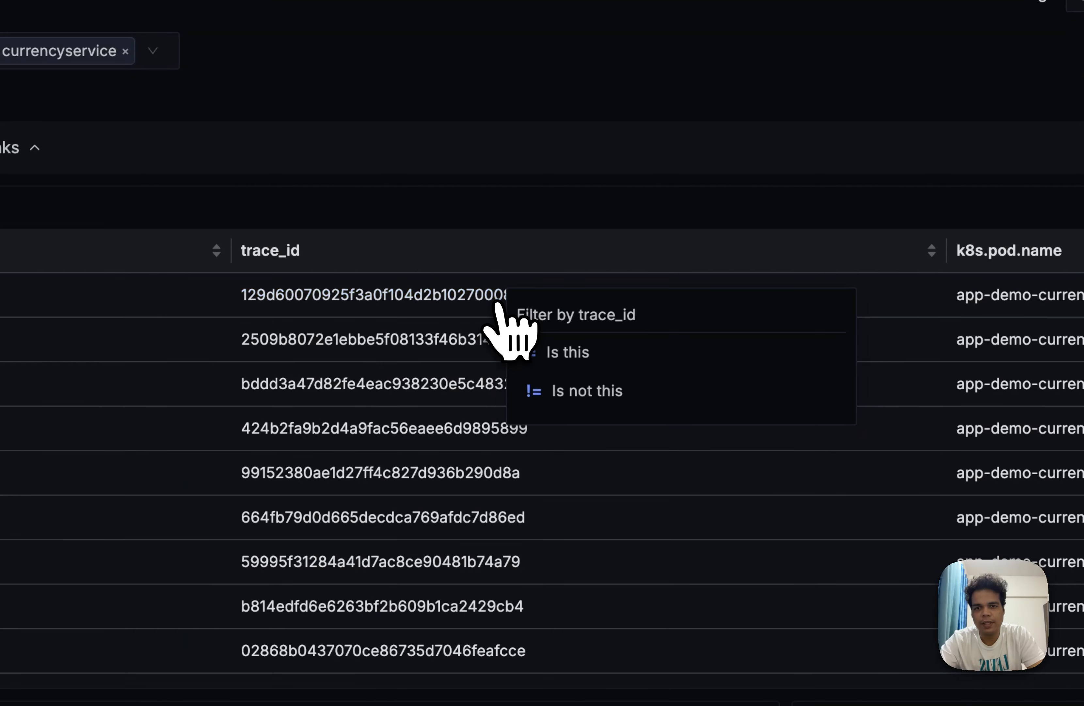
click(563, 392)
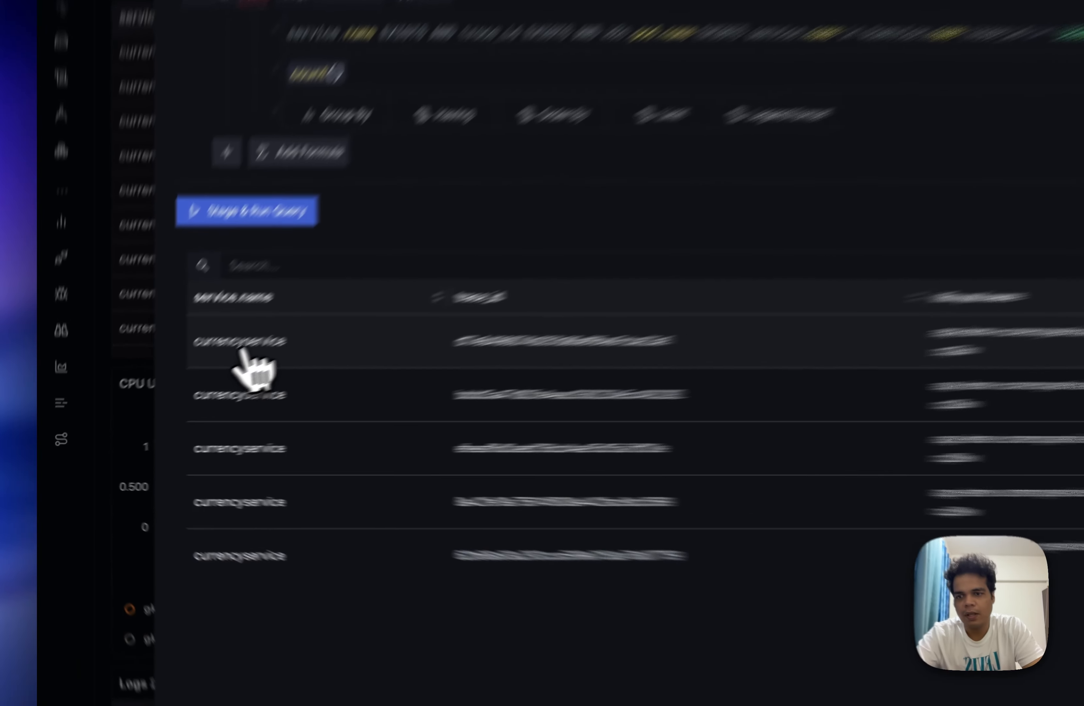
click(165, 389)
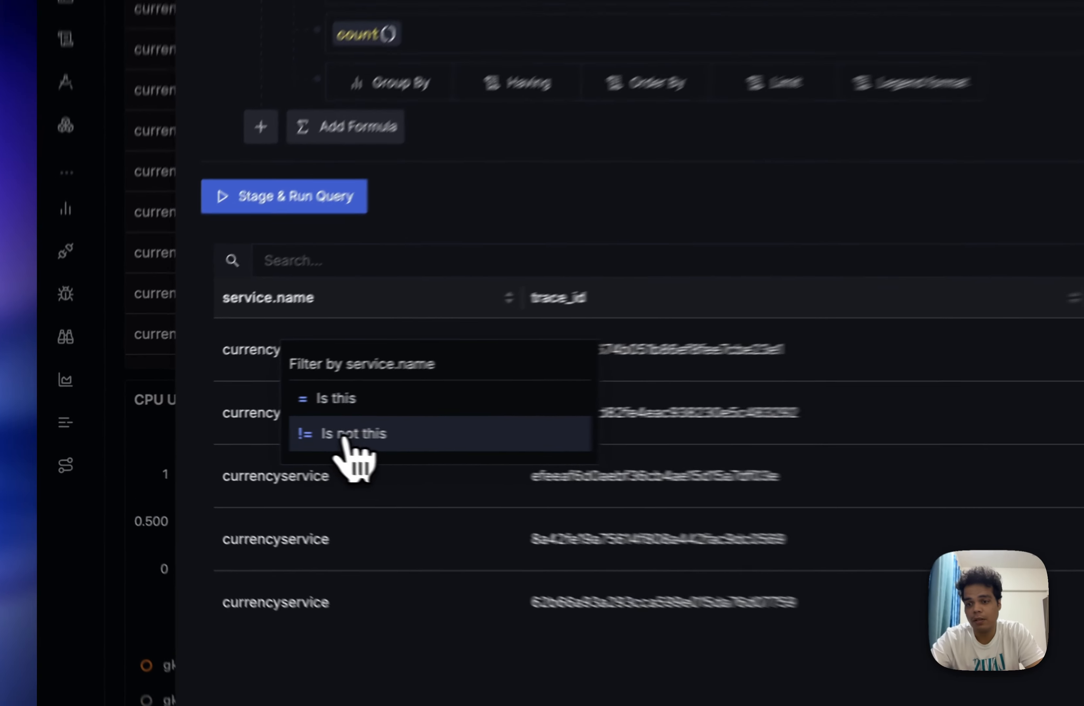
click(206, 432)
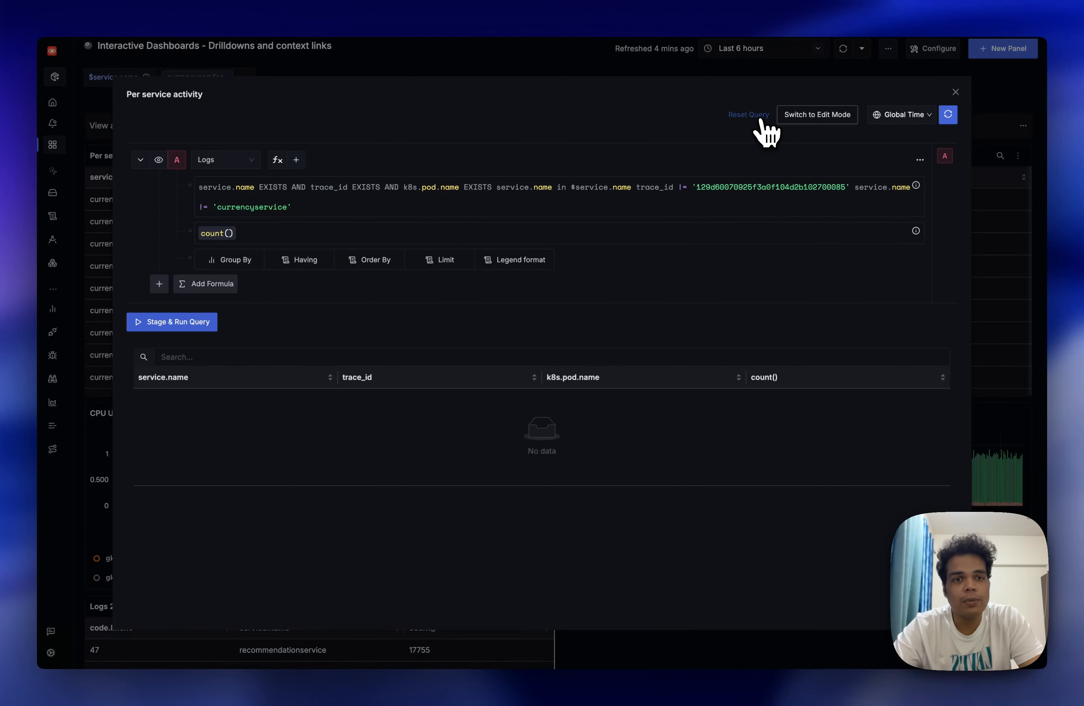
Reset the Per service activity query to its original filters and close the panel's drilldown view.
click(759, 115)
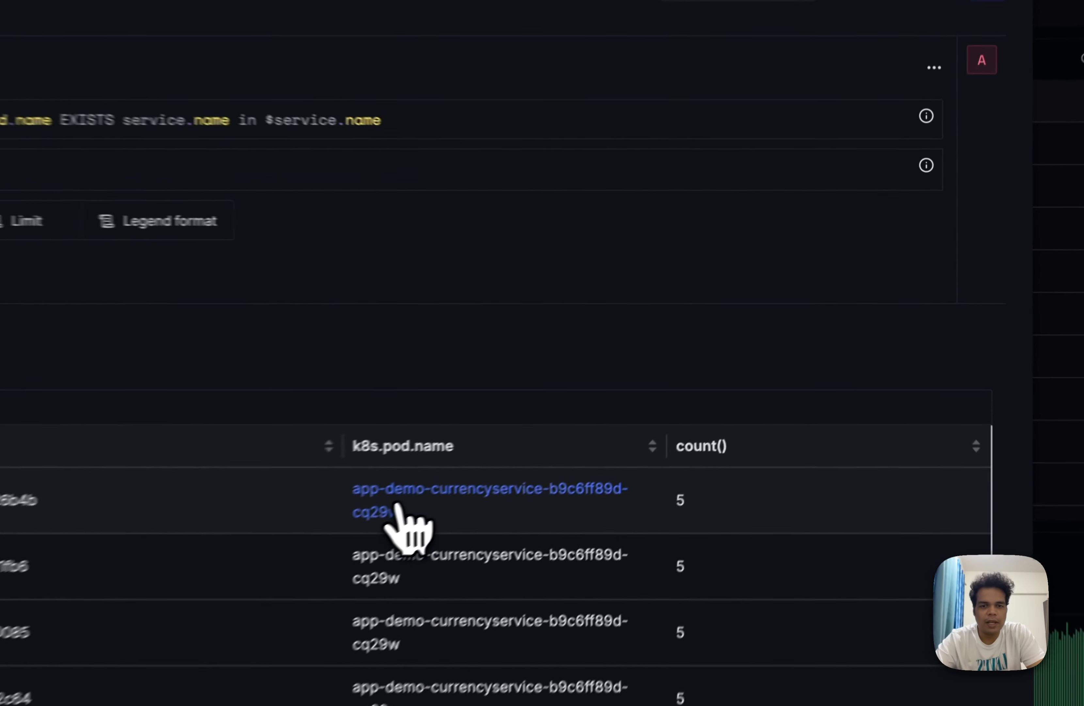
click(641, 389)
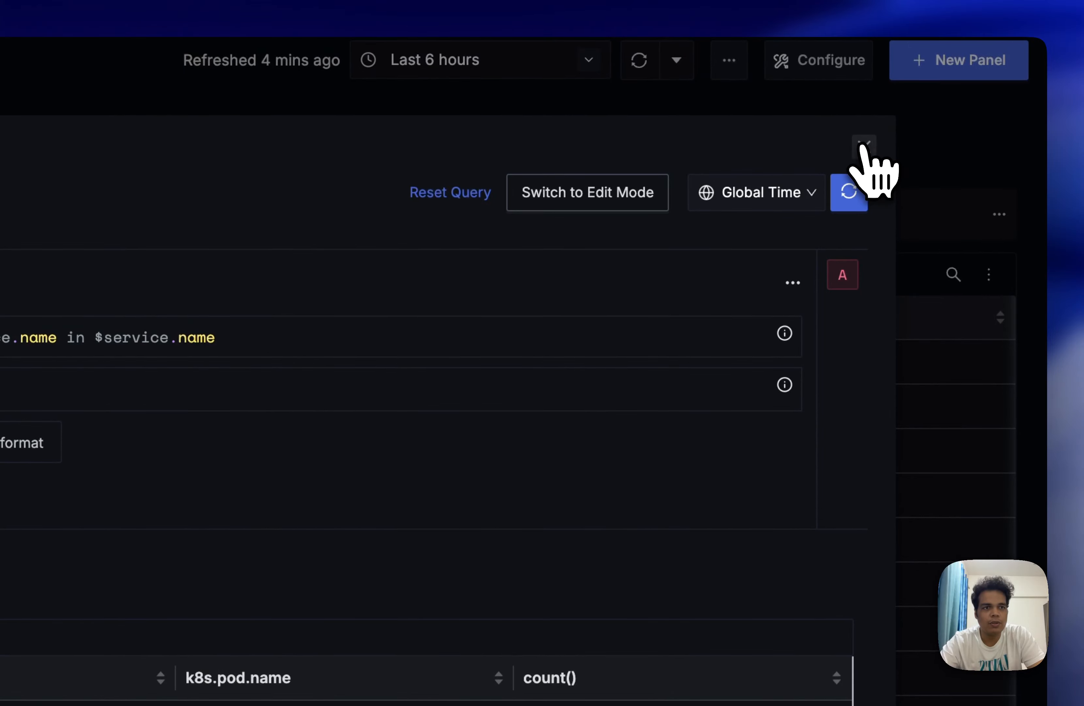
click(864, 146)
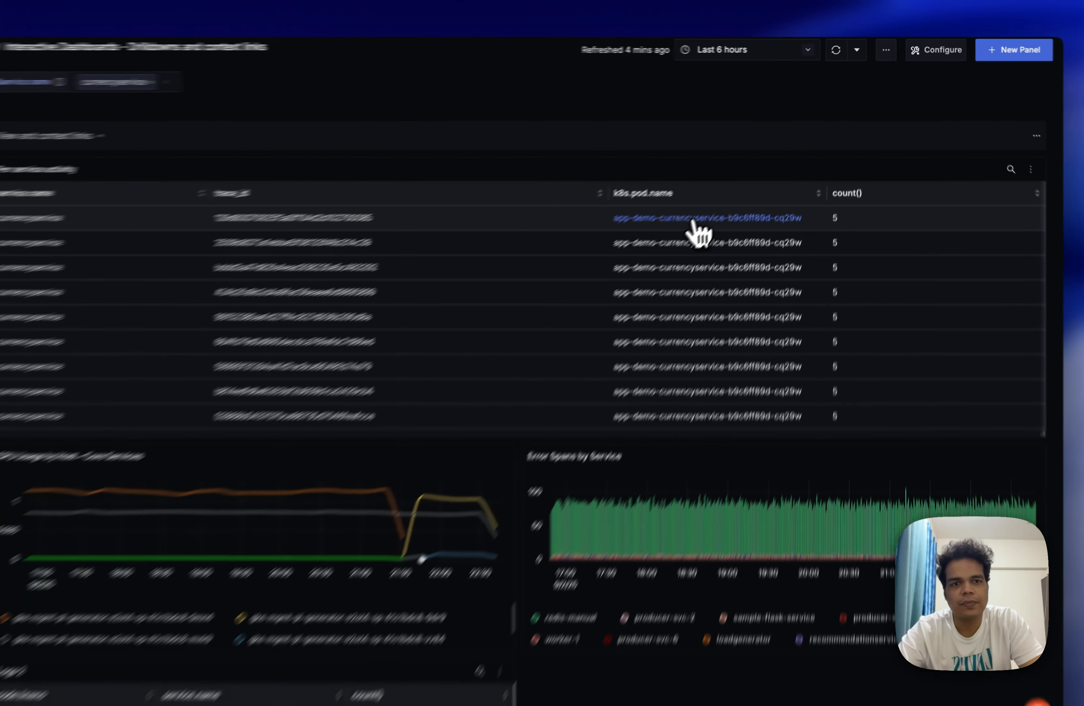
click(705, 199)
click(759, 88)
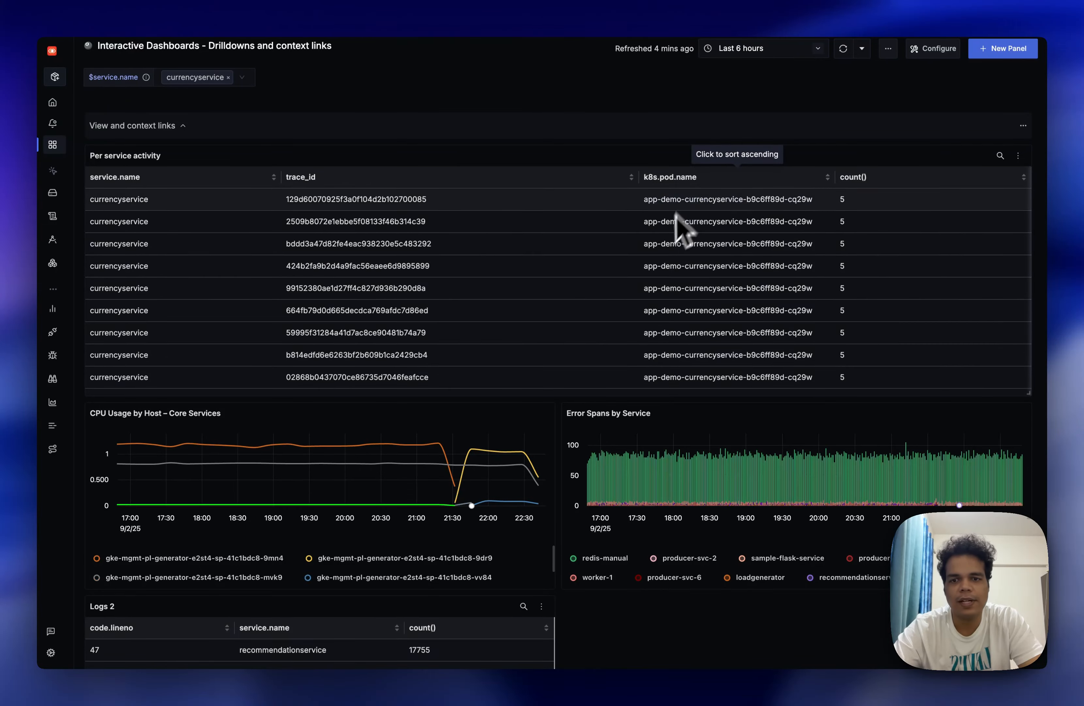
Filter the Logs 2 table to code.lineno less than or equal to 489 and exclude service.name recommendationservice.
scroll(611, 311, down, 5)
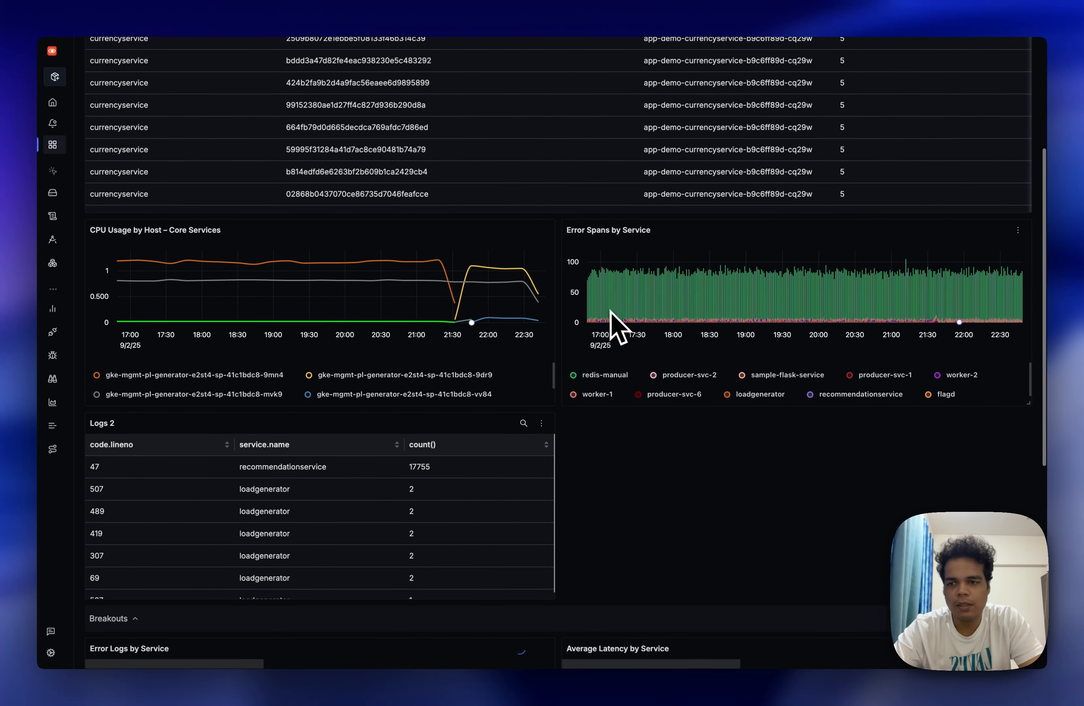
click(541, 423)
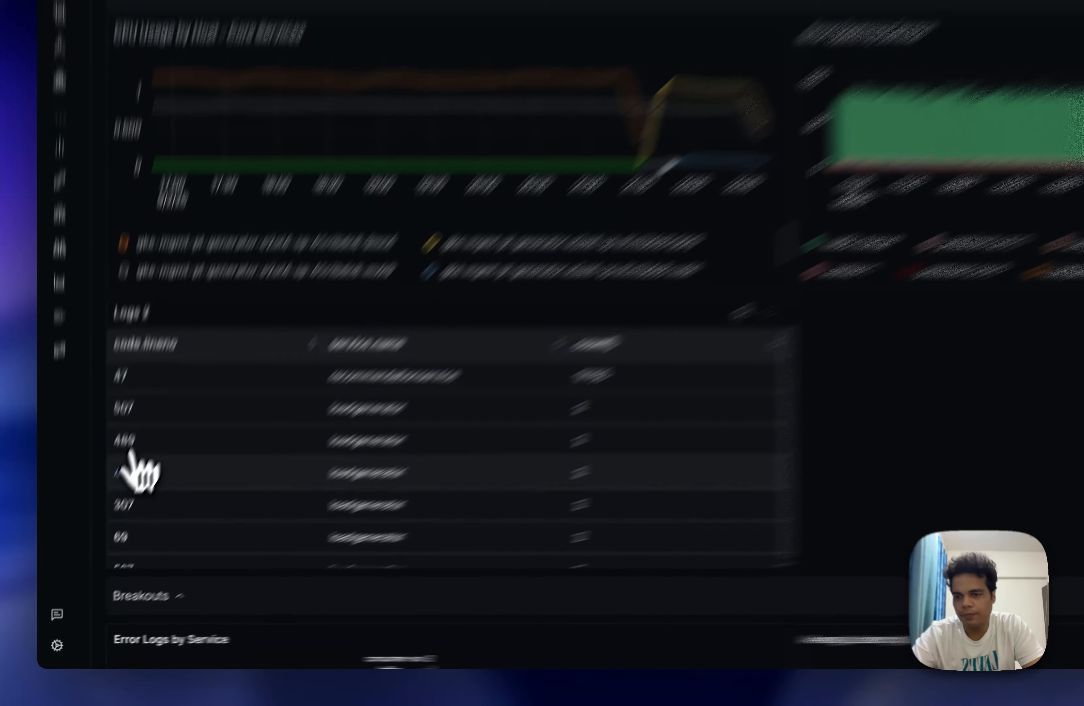
click(100, 515)
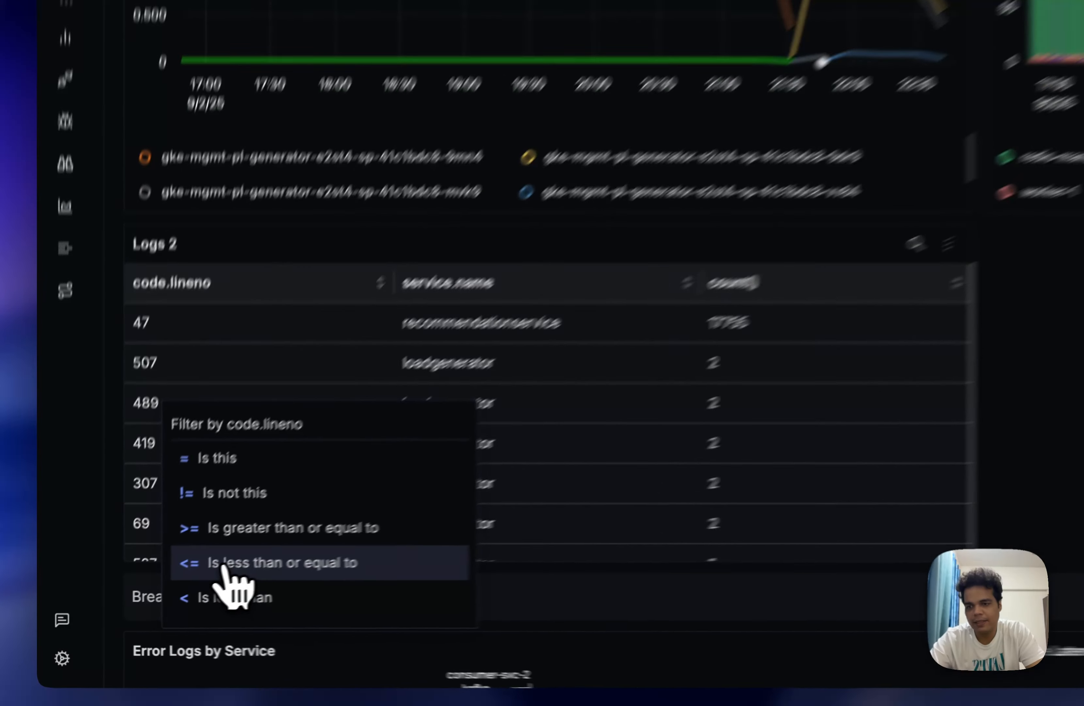
click(142, 600)
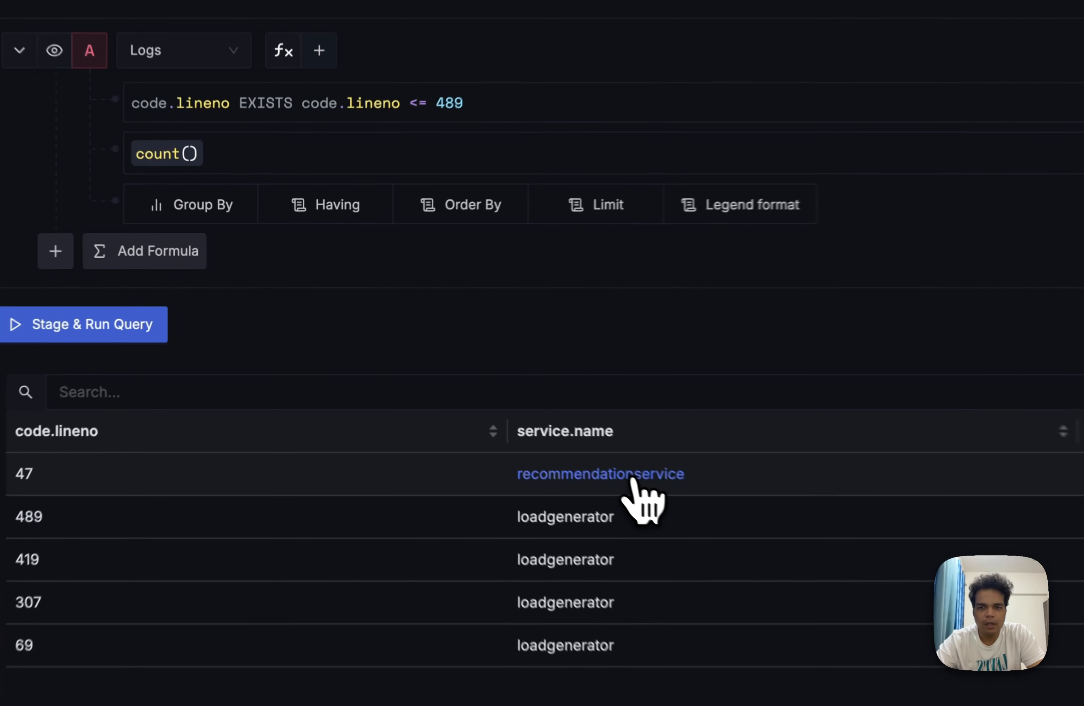
click(460, 379)
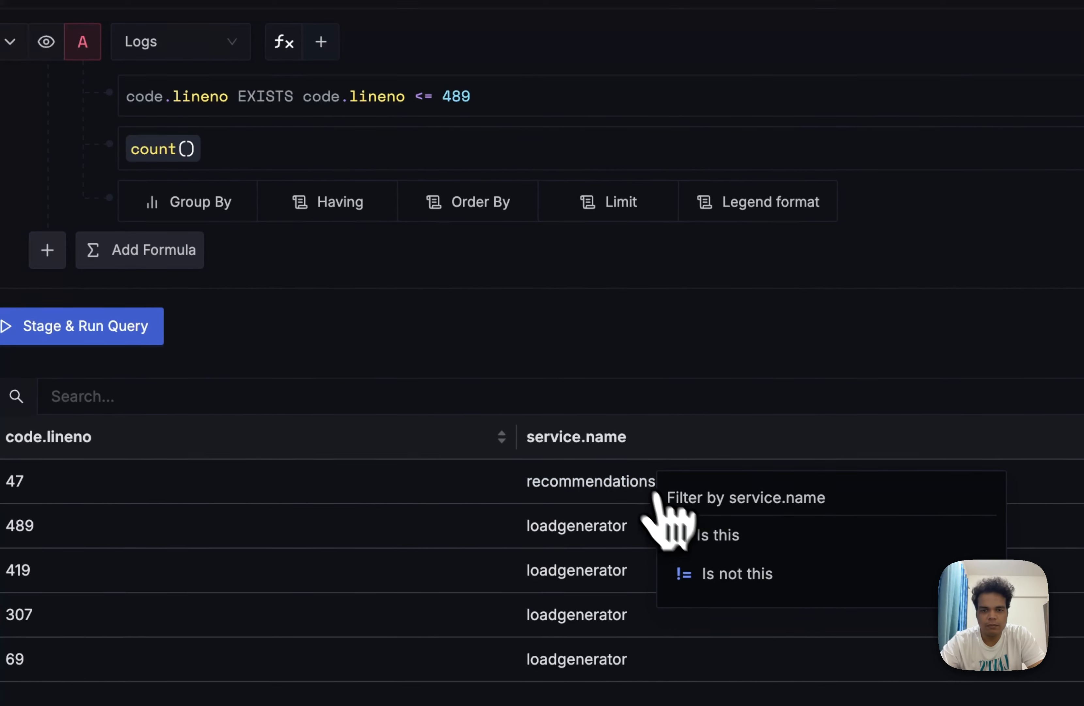
click(689, 578)
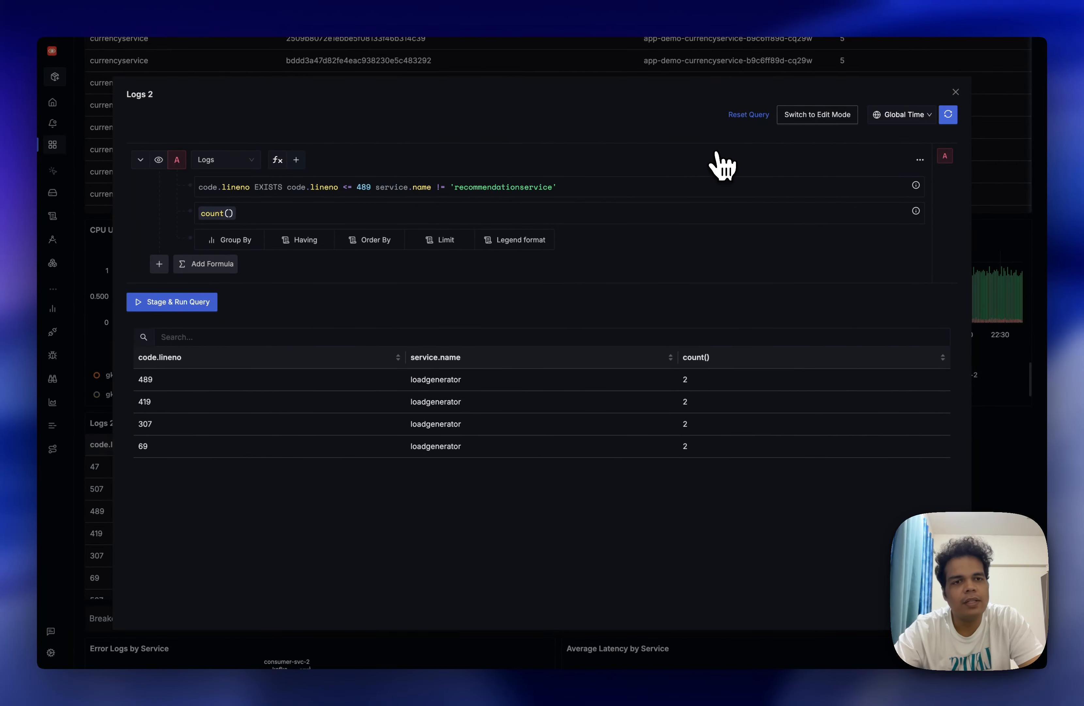
Try the filtered Logs 2 query in edit mode, reset it to its original filters and close the drilldown view.
click(822, 119)
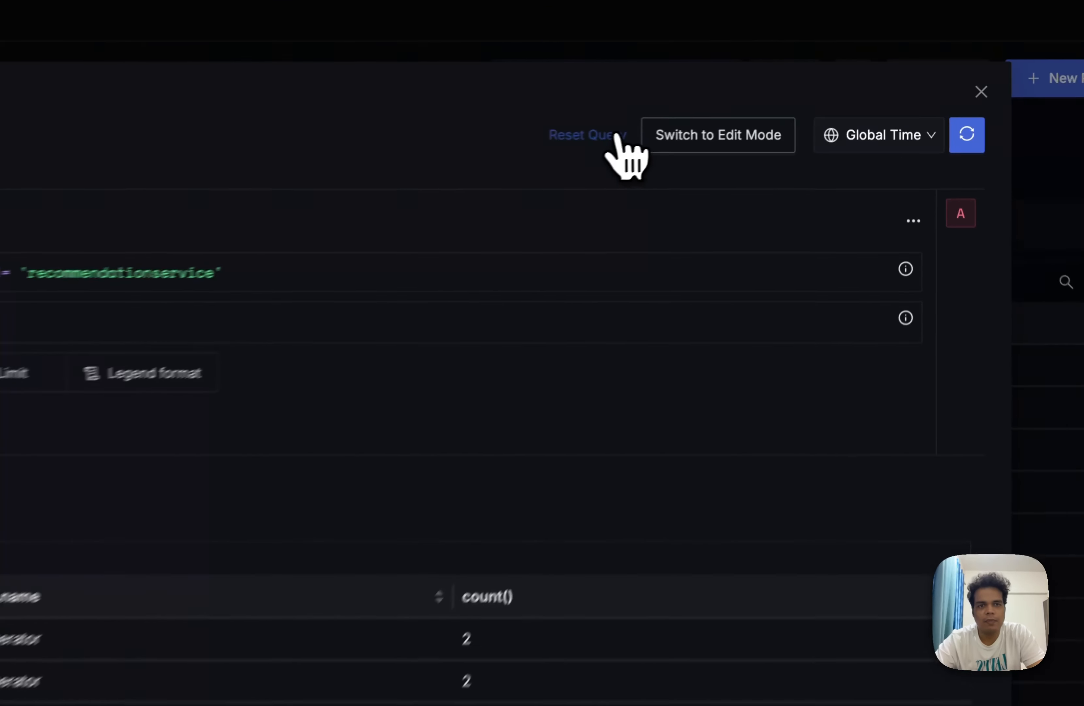
click(749, 114)
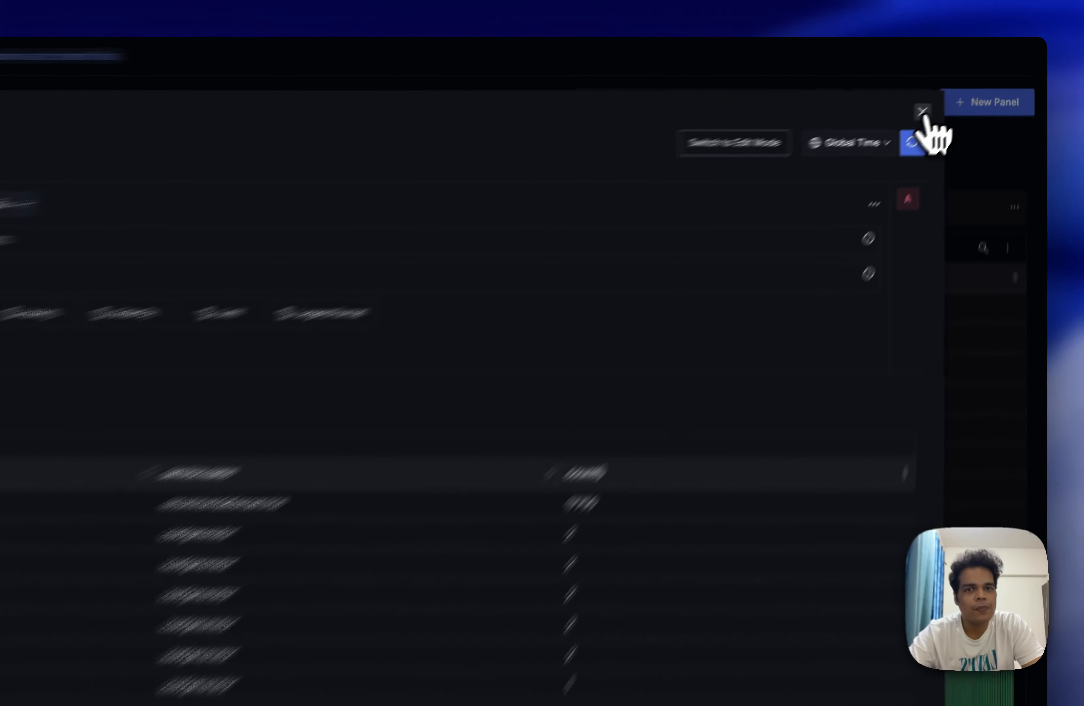
click(956, 92)
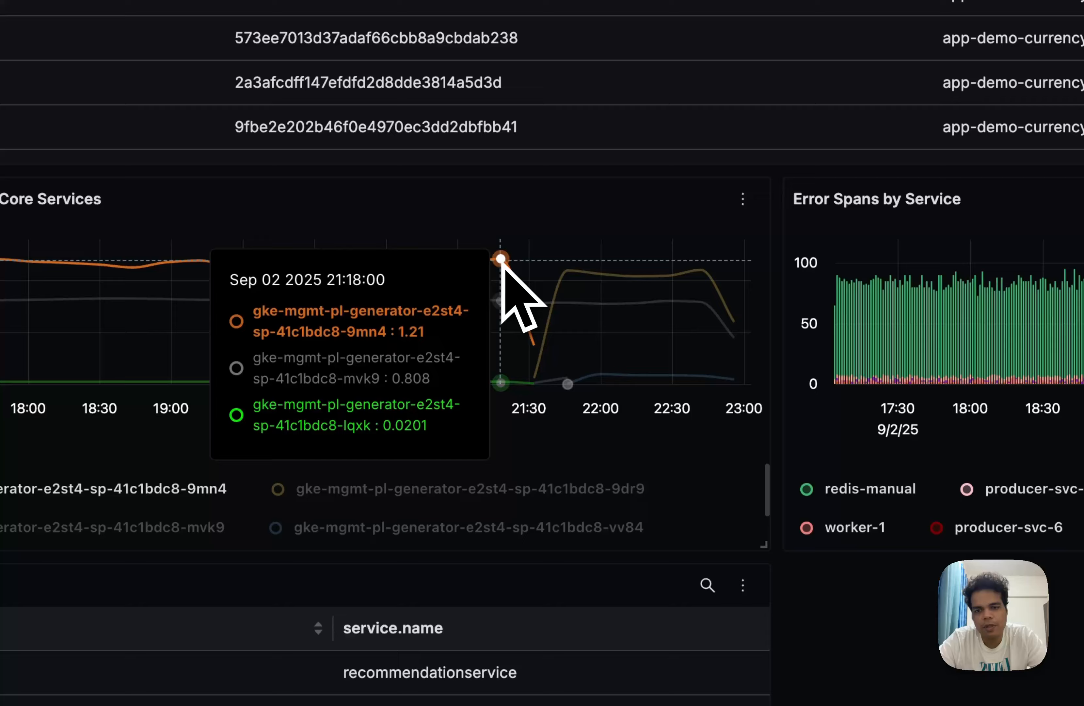
Break out the CPU usage of host gke-mgmt-pl-generator-e2st4-sp-41c1bdc8-9mn4 by k8s.pod.name.
click(421, 370)
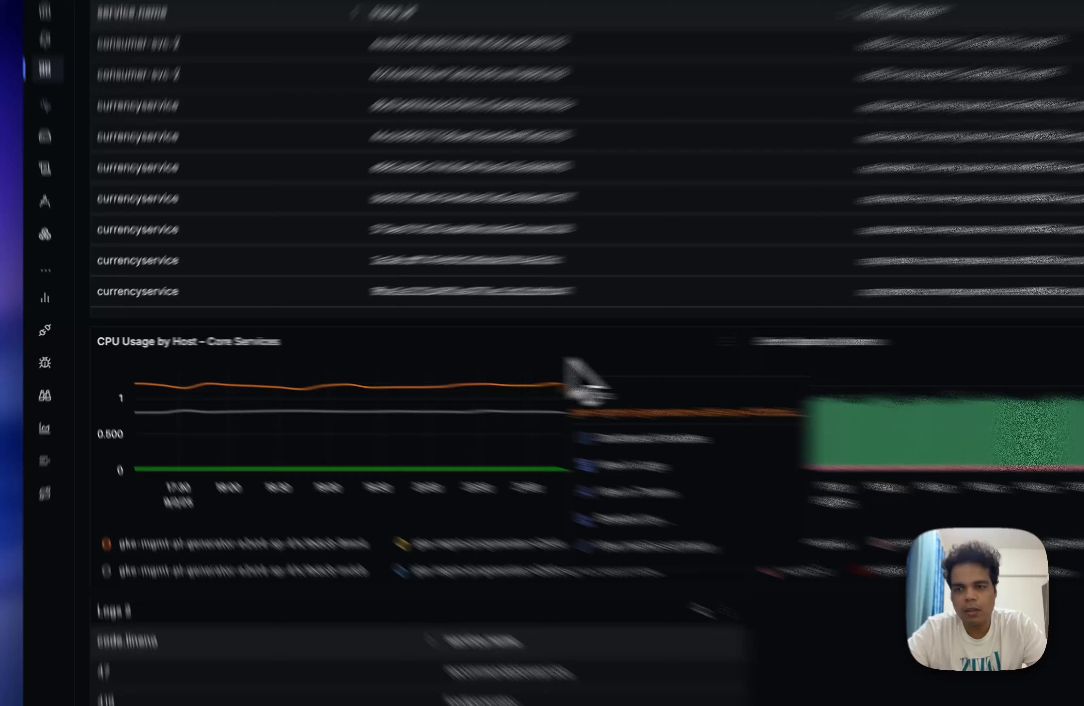
click(426, 351)
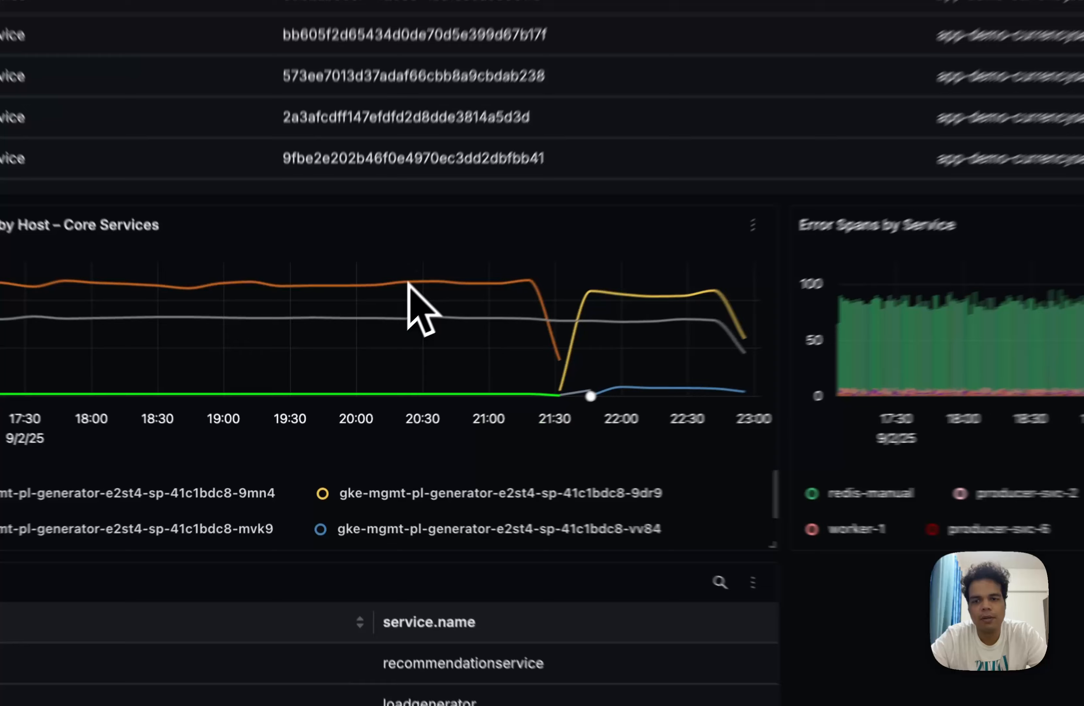
click(354, 371)
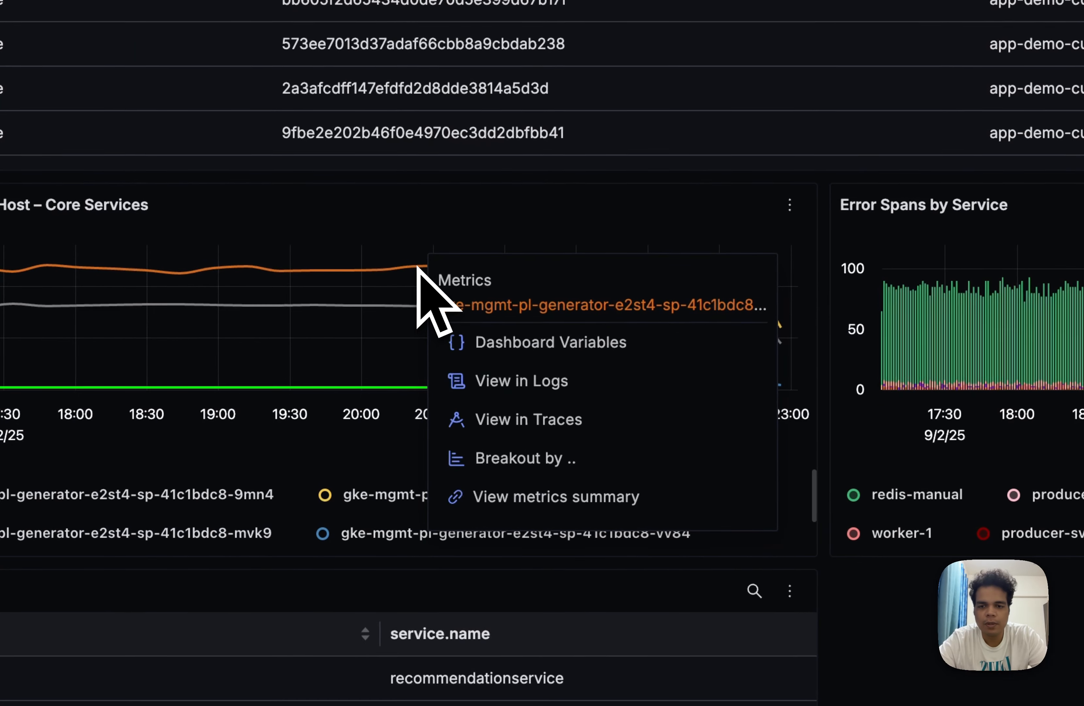
click(419, 465)
click(587, 327)
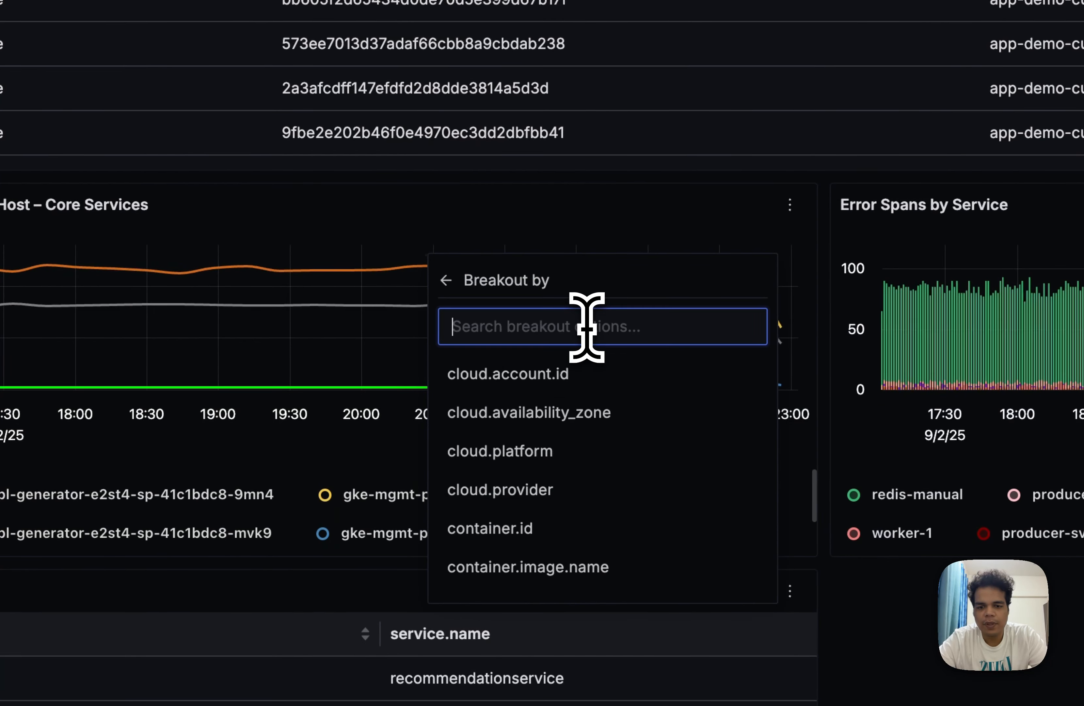
text(k8s.pod)
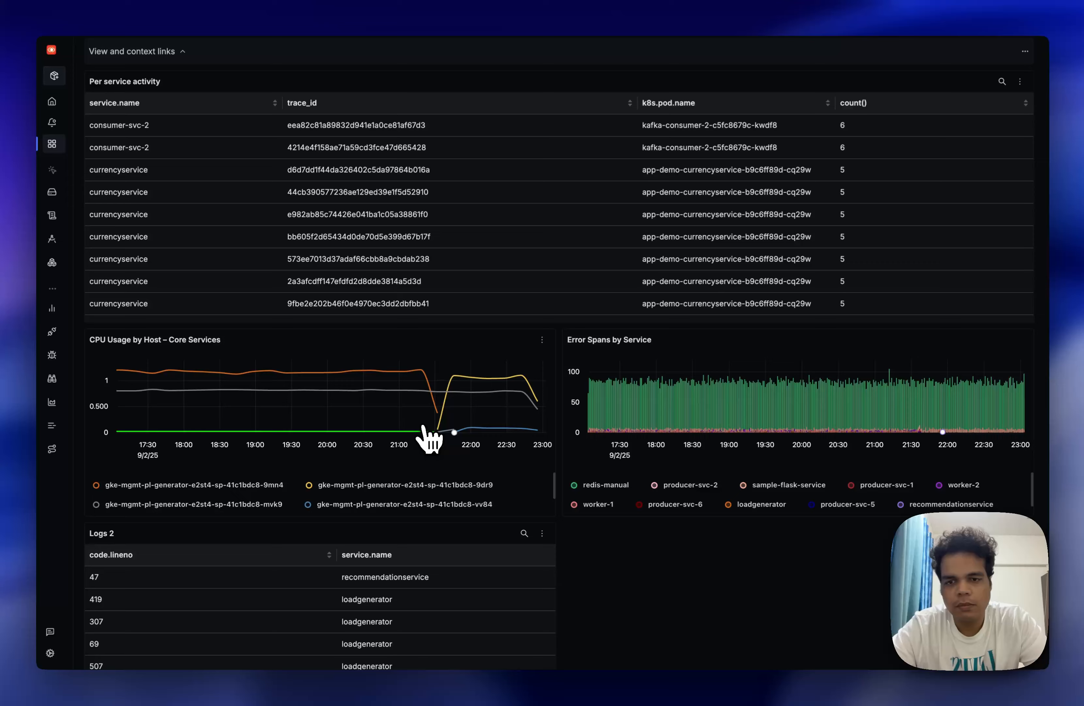
click(422, 426)
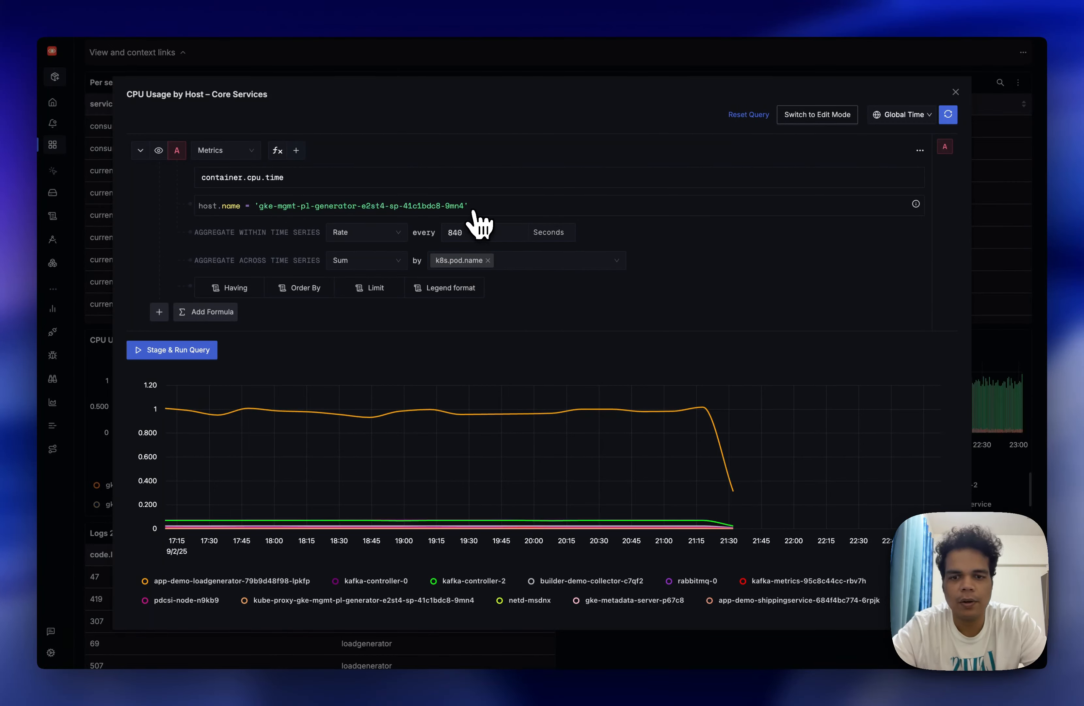
Follow the context link in the Per service activity table to view the metrics for consumer-svc-2.
mouse_move(419, 414)
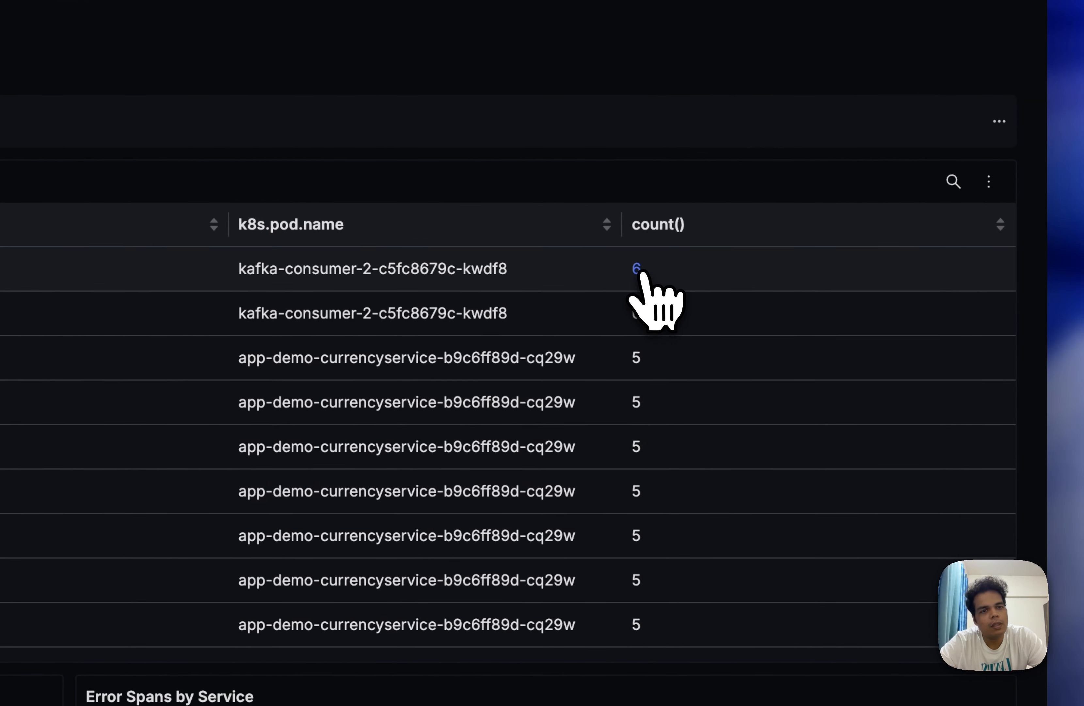
click(639, 273)
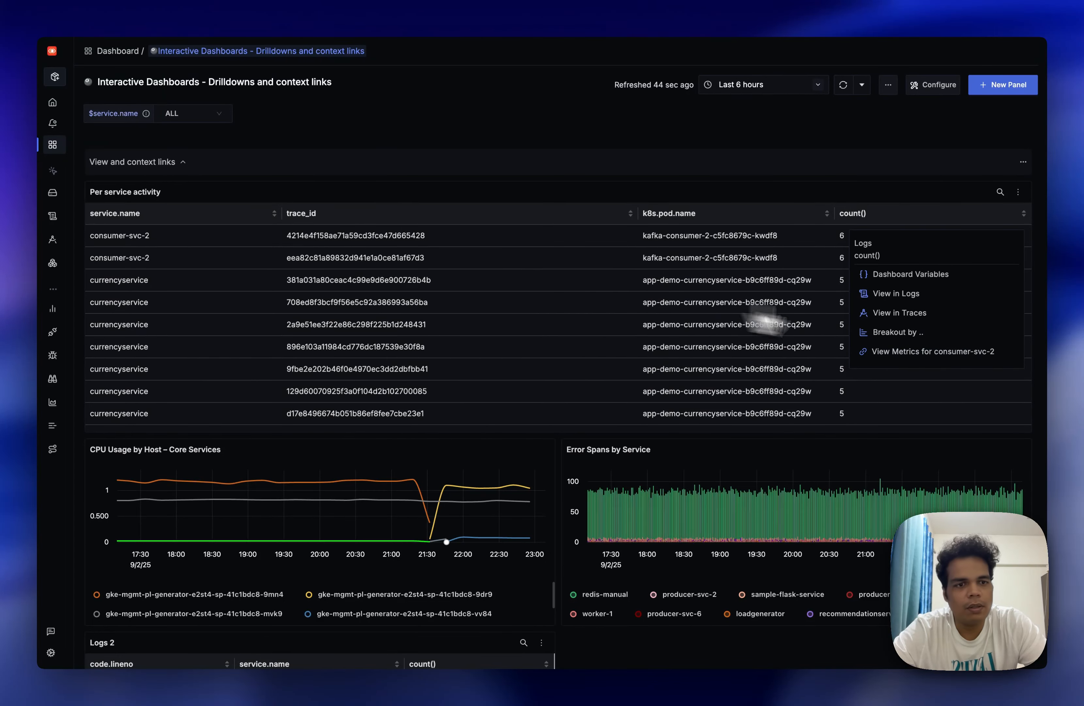
click(933, 355)
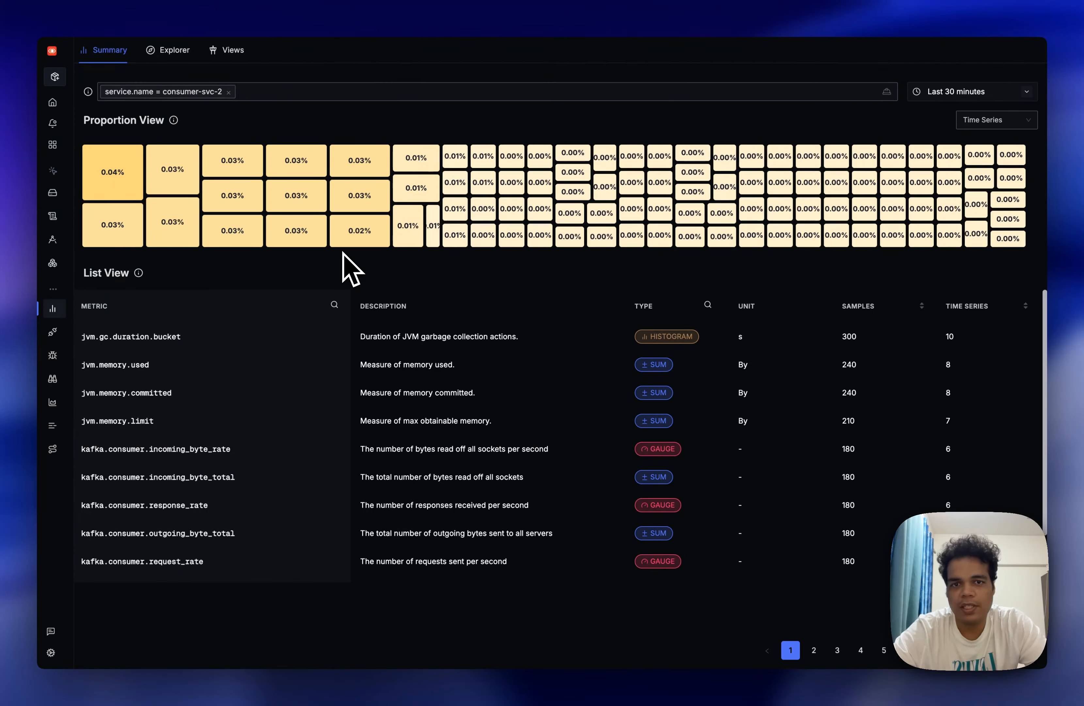
mouse_move(53, 290)
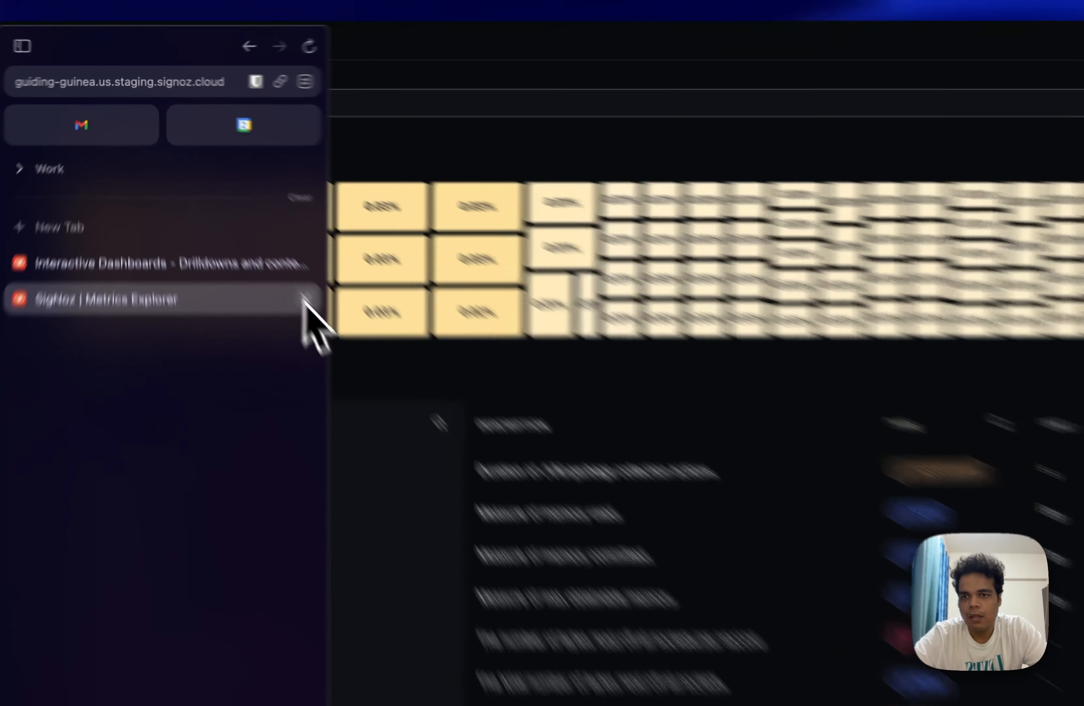
Return to the Interactive Dashboards dashboard, open the Per service activity panel for editing and start adding a context link.
click(306, 297)
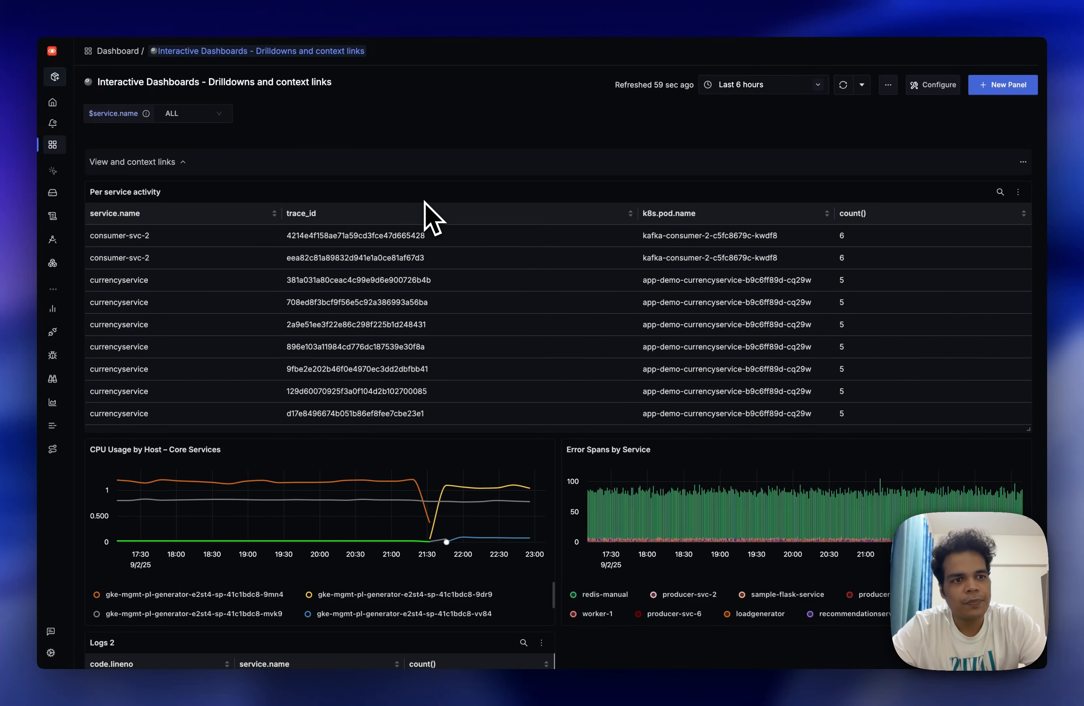
click(1019, 192)
click(976, 234)
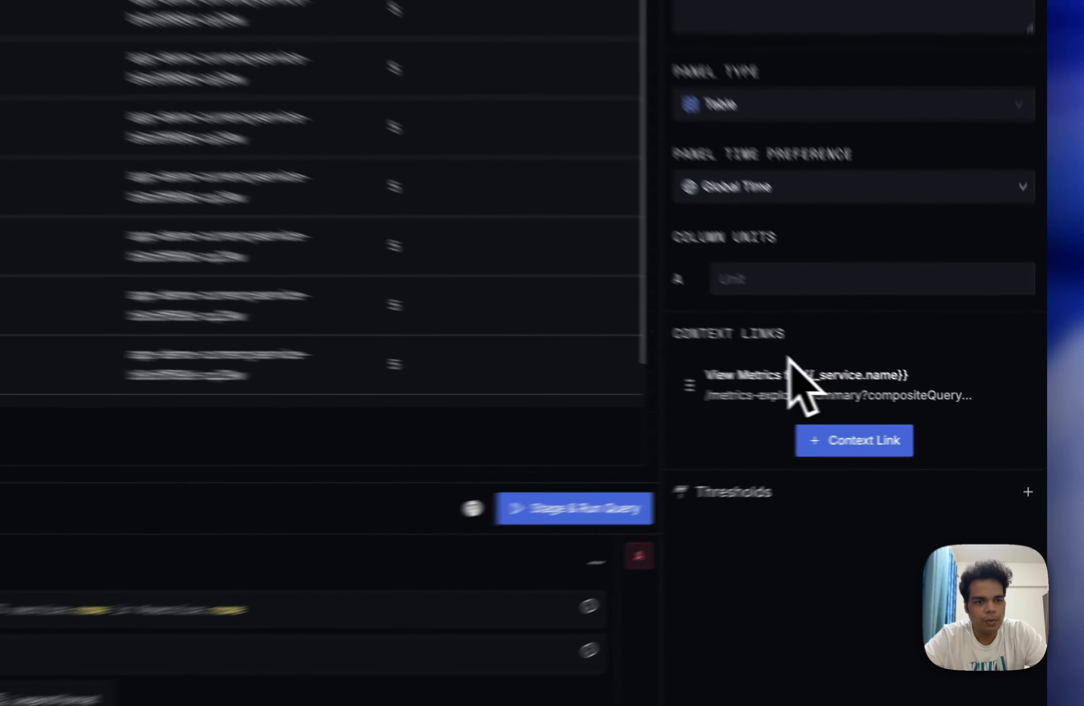
click(806, 442)
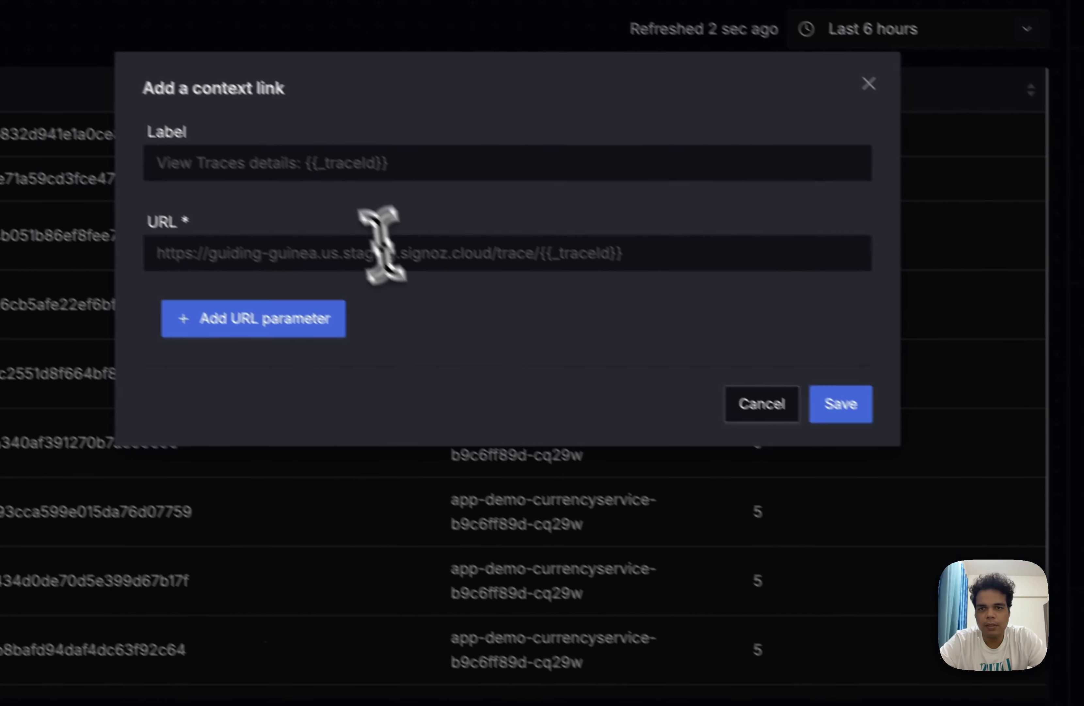
Label the new context link "View trace details".
click(333, 181)
text(Virew)
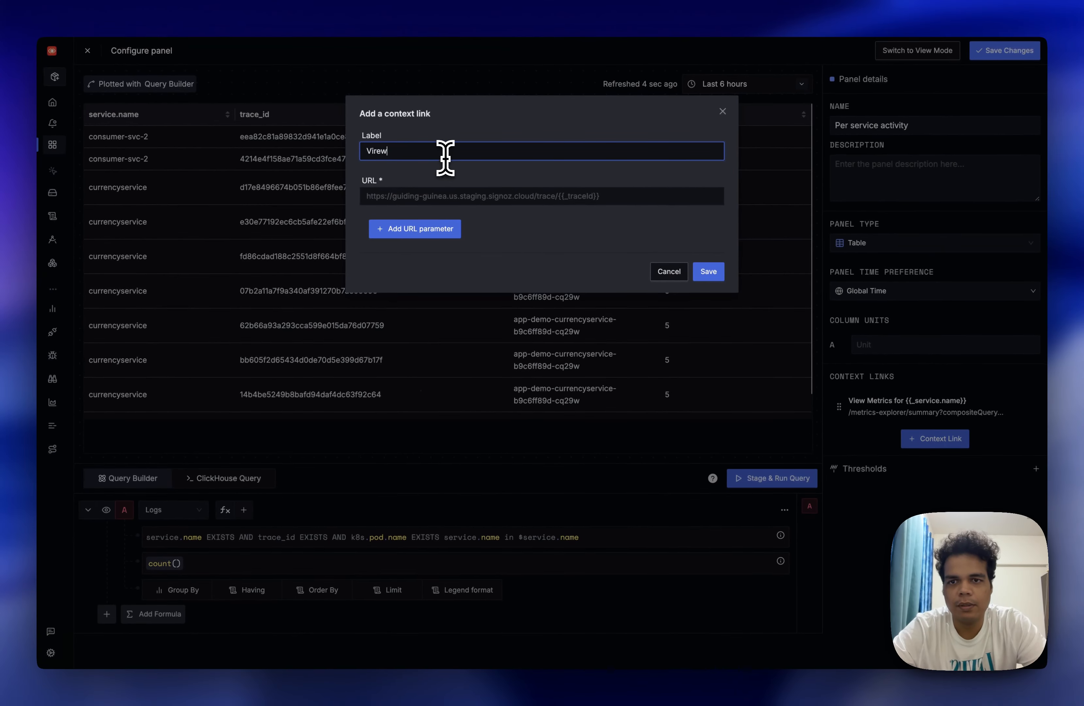
key(BackSpace)
key(BackSpace)
text(re)
key(BackSpace)
key(BackSpace)
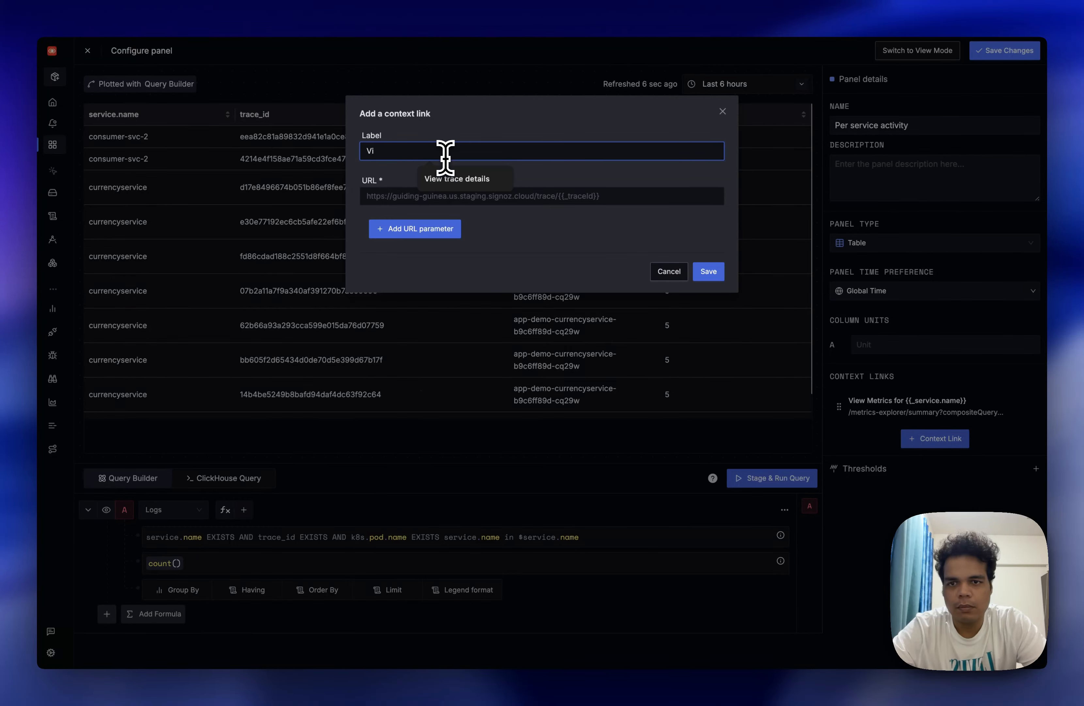
text(ew )
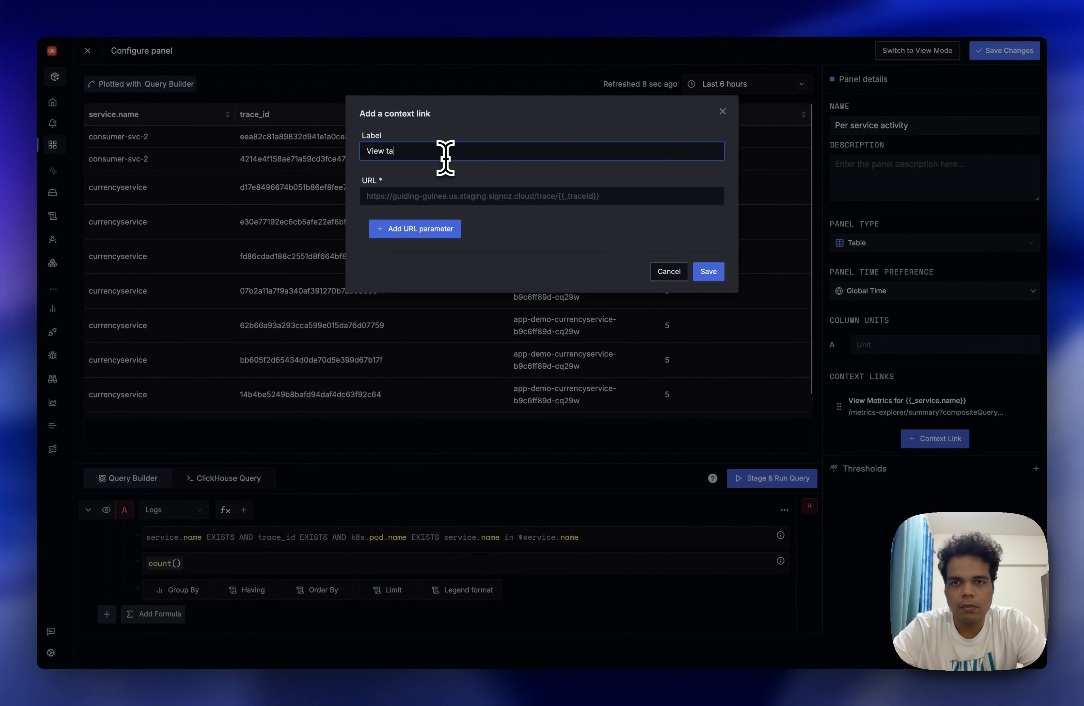
text(trace details)
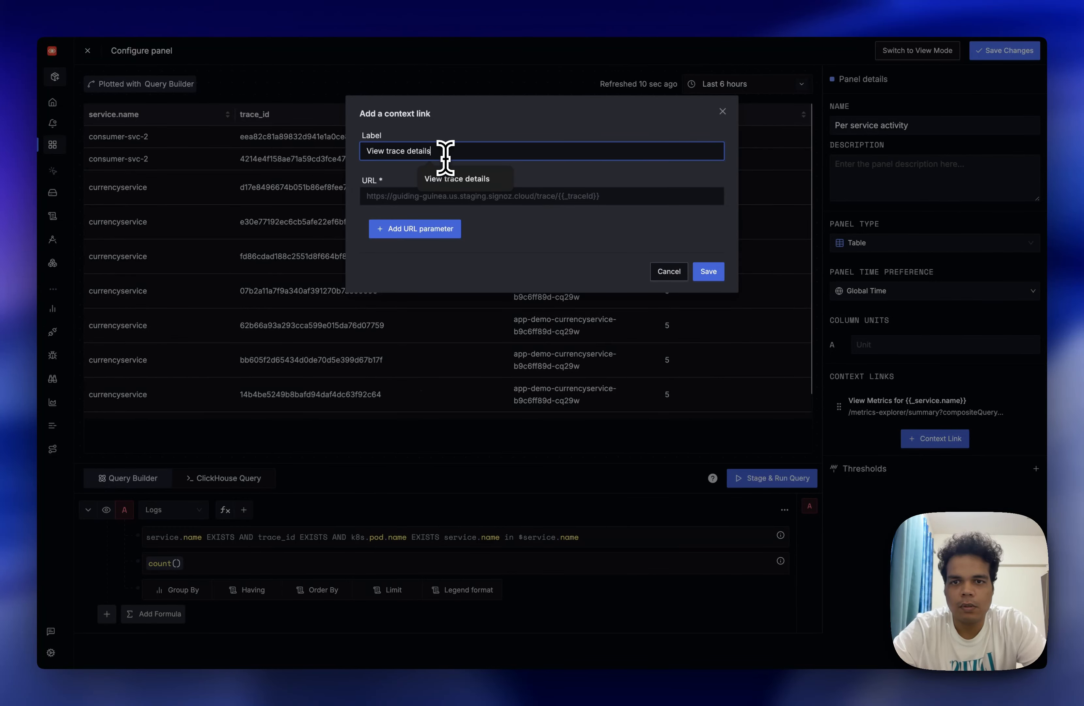
Set the context link's URL to /trace/{{_trace_id}}.
click(396, 197)
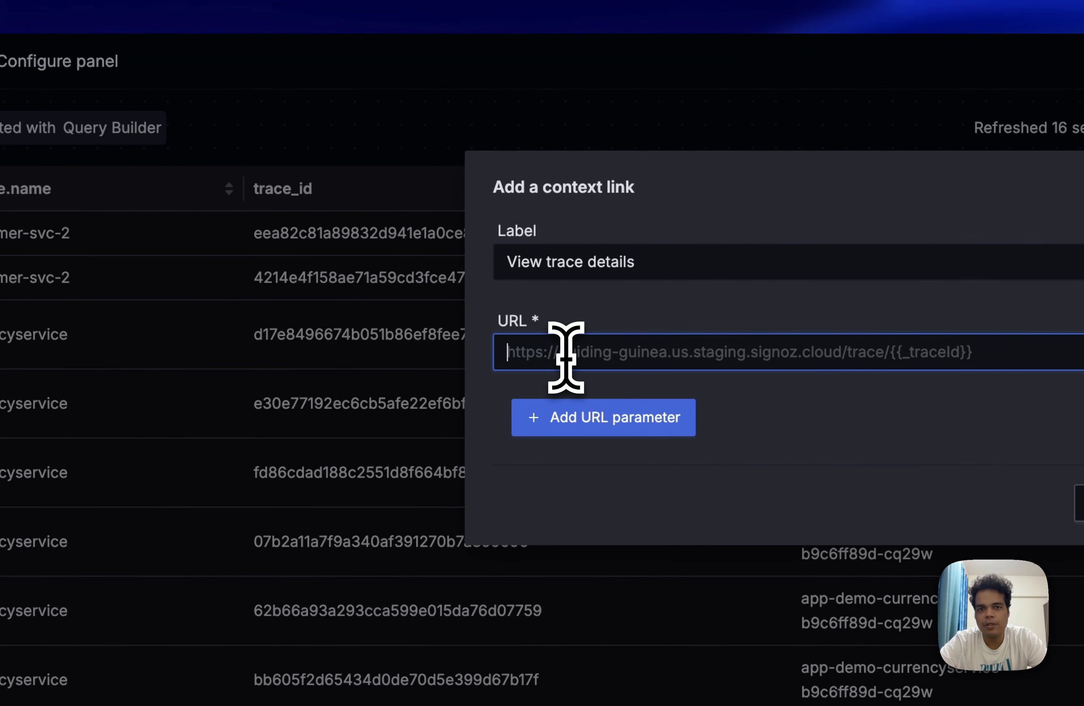
text(trace/)
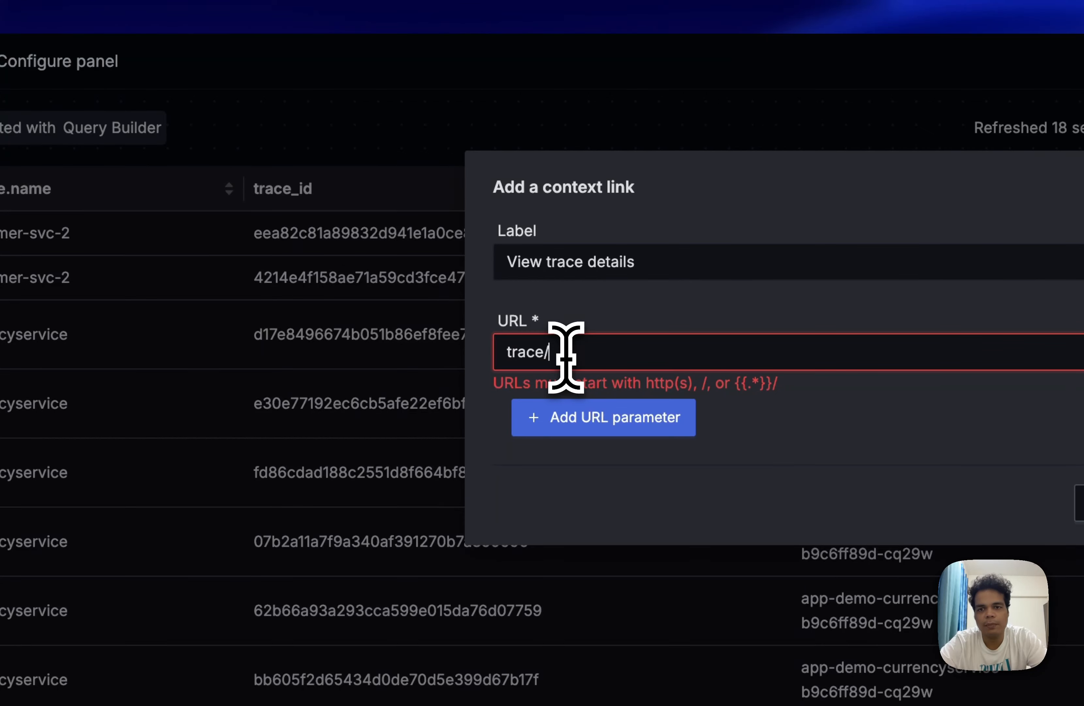
text({{)
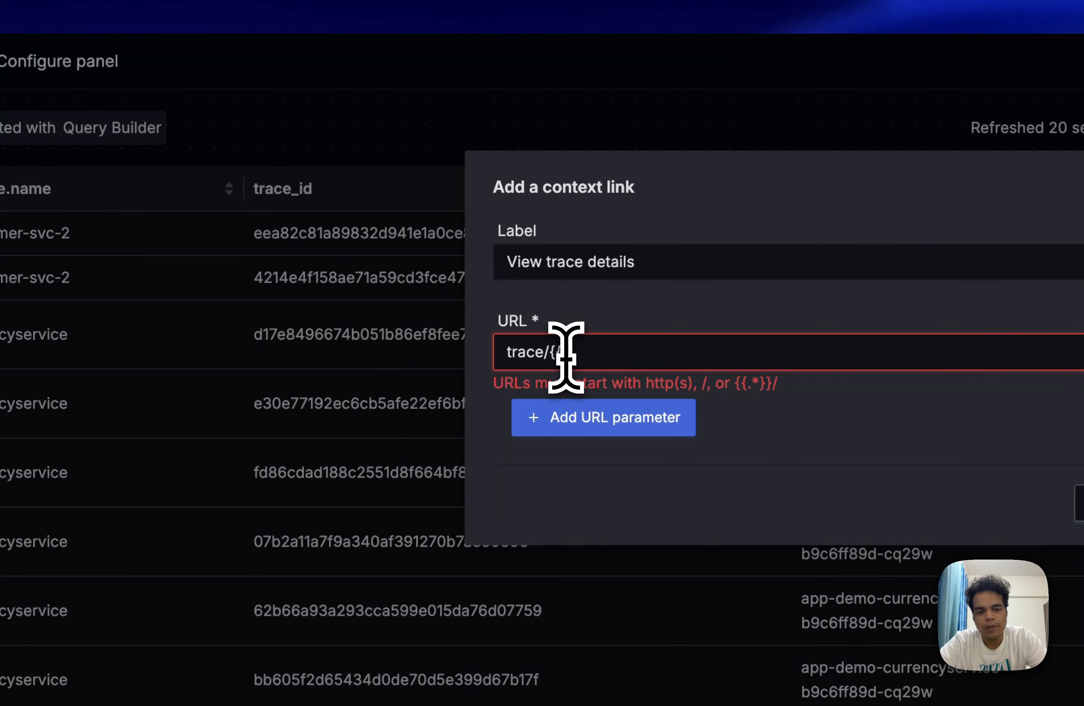
text(_tr)
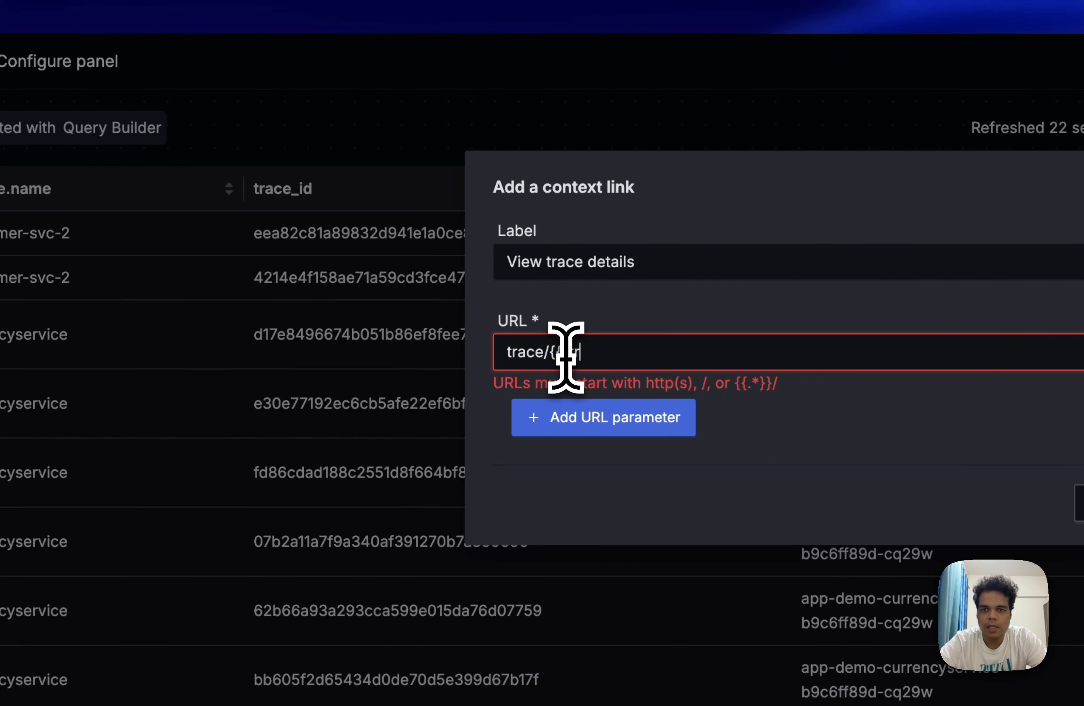
text(ace)
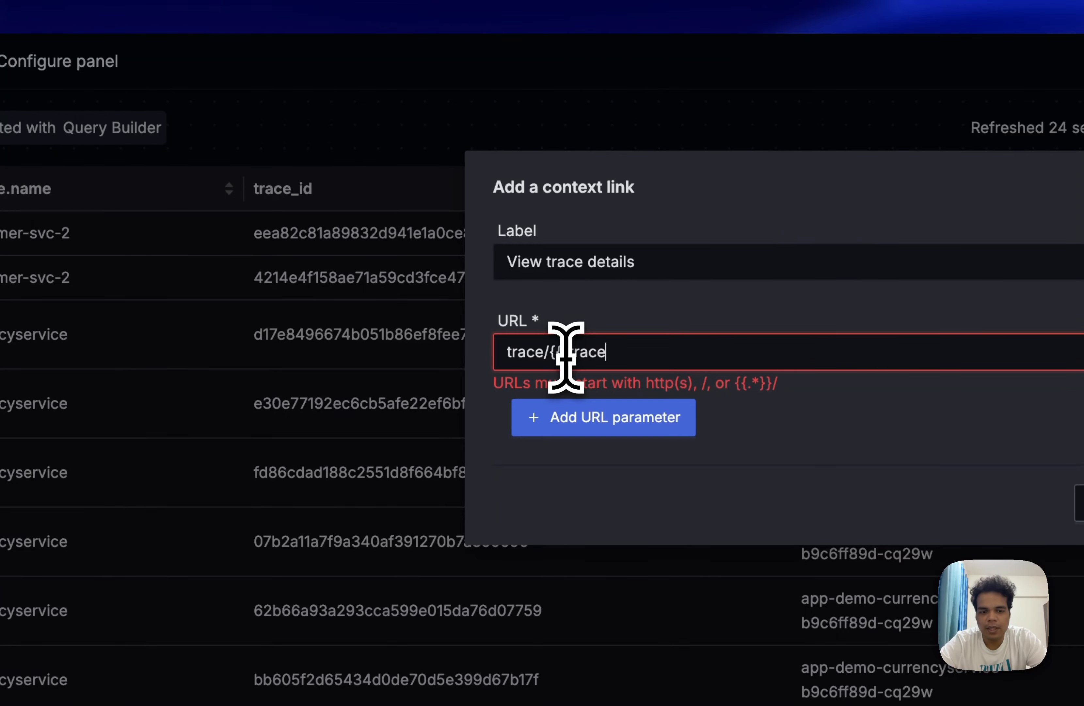
text(_id}})
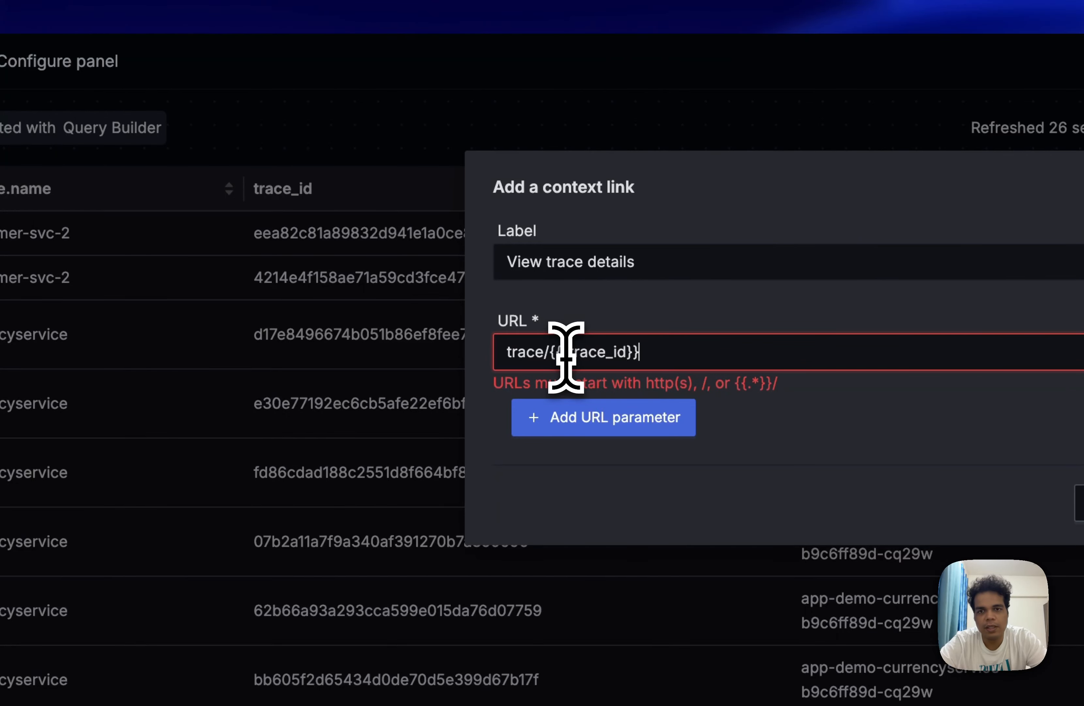
click(507, 351)
text(/)
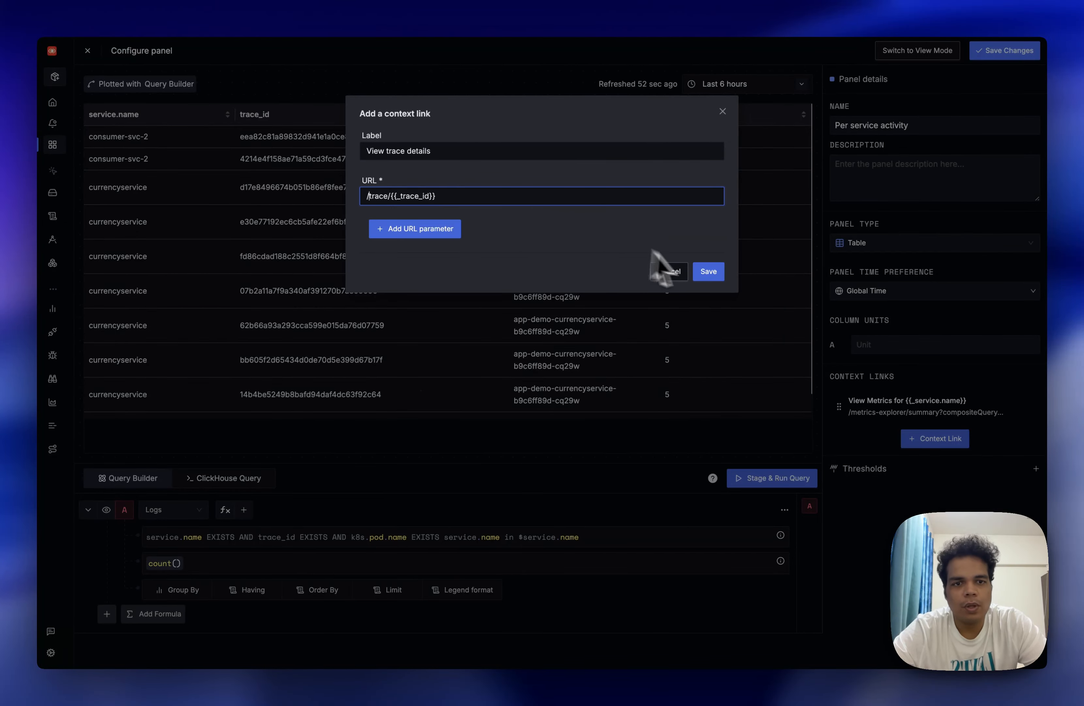
Save the context link and the changes to the Per service activity panel.
click(709, 271)
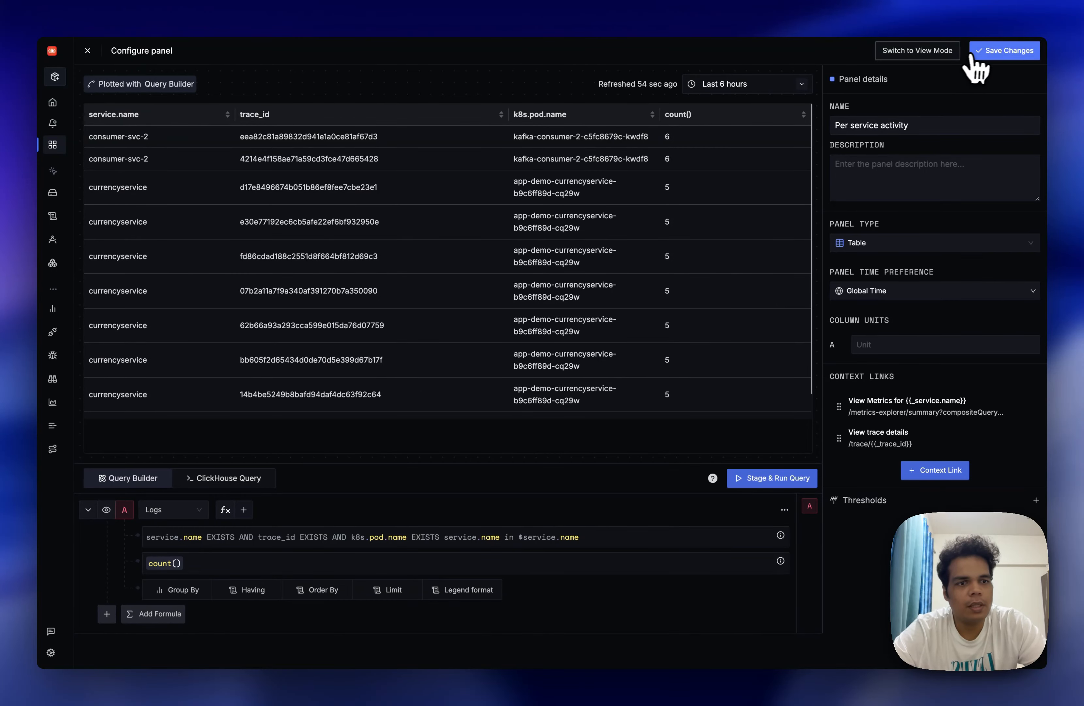
click(990, 55)
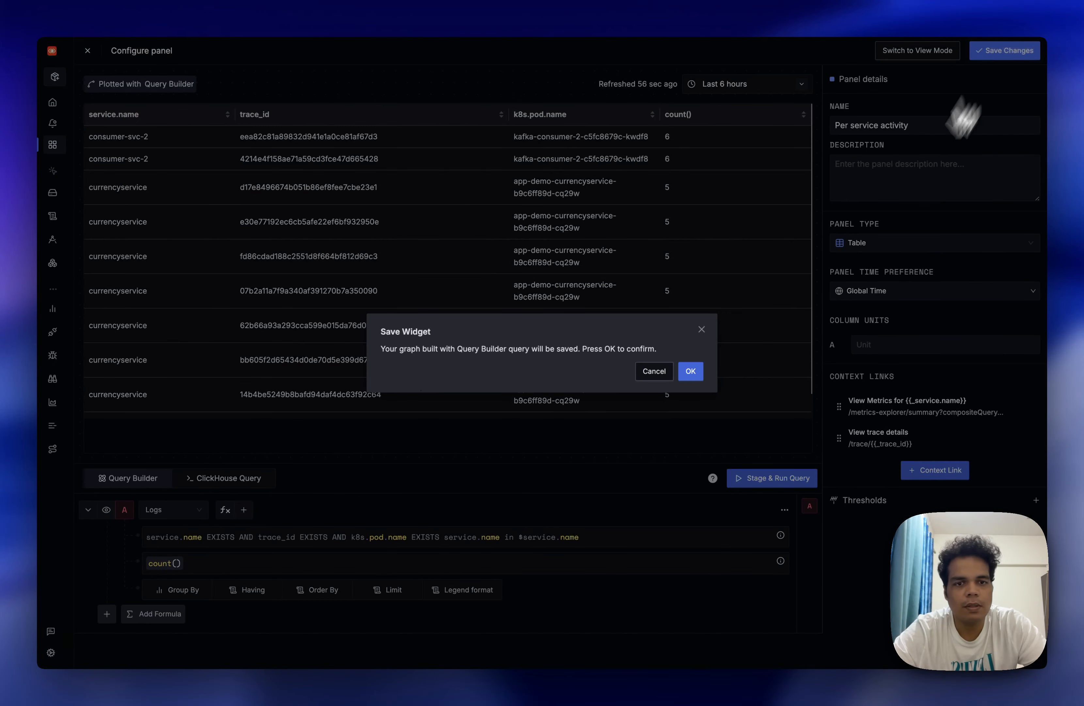
click(698, 373)
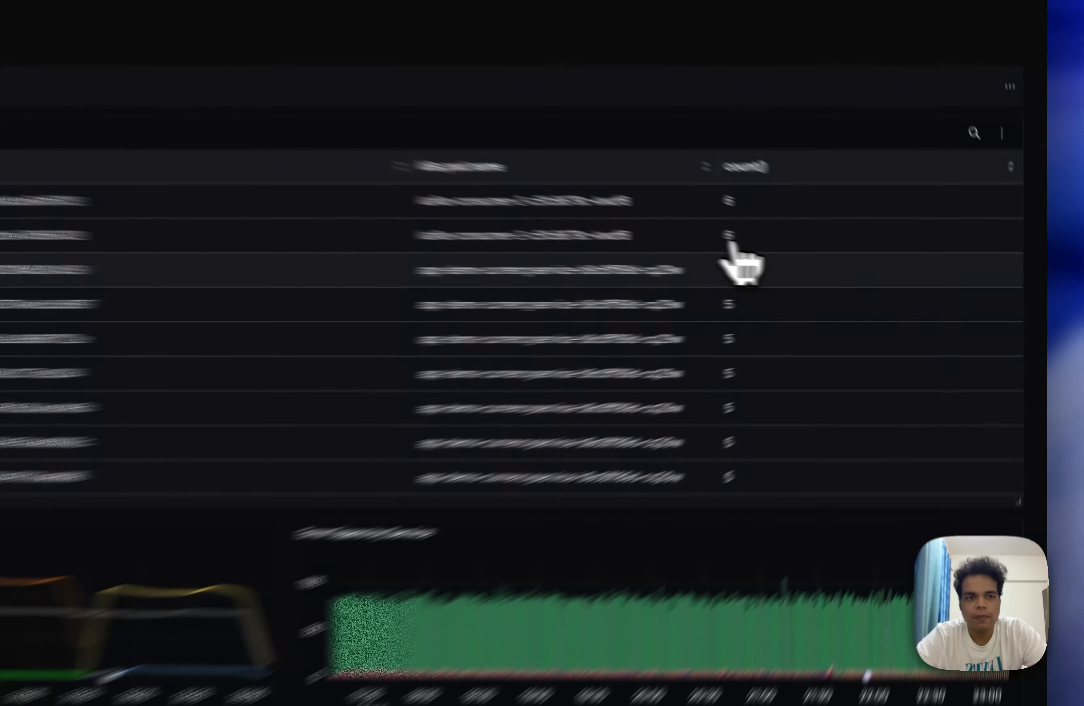
Follow the View trace details link from the count of the second consumer-svc-2 row in Per service activity.
click(729, 236)
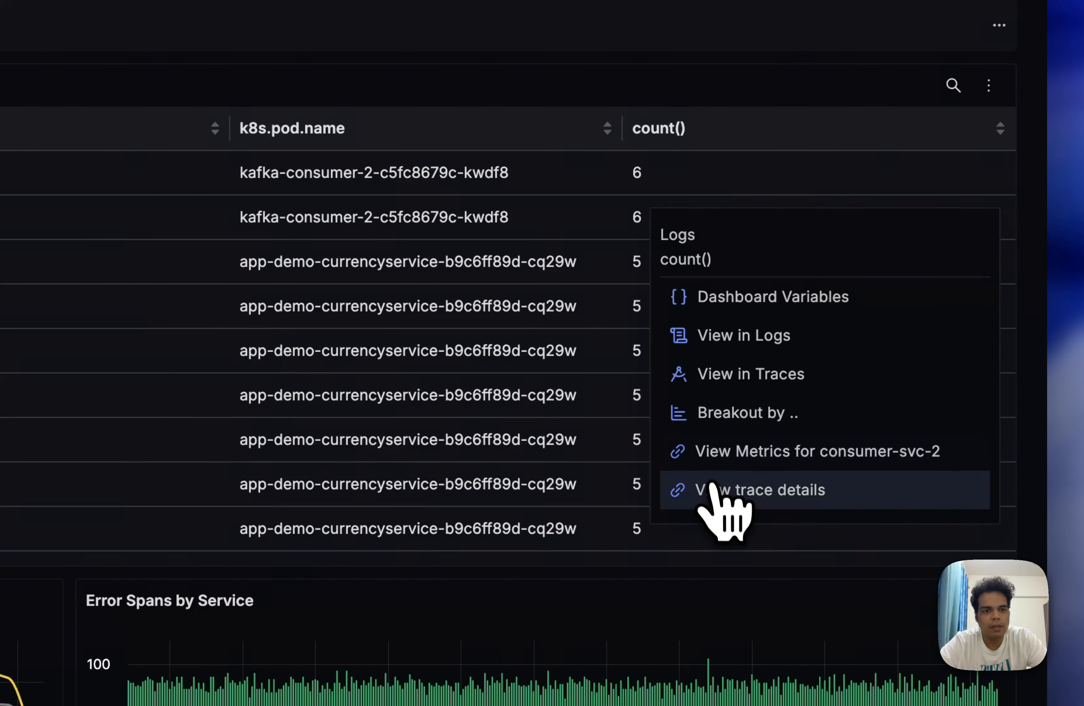
click(711, 486)
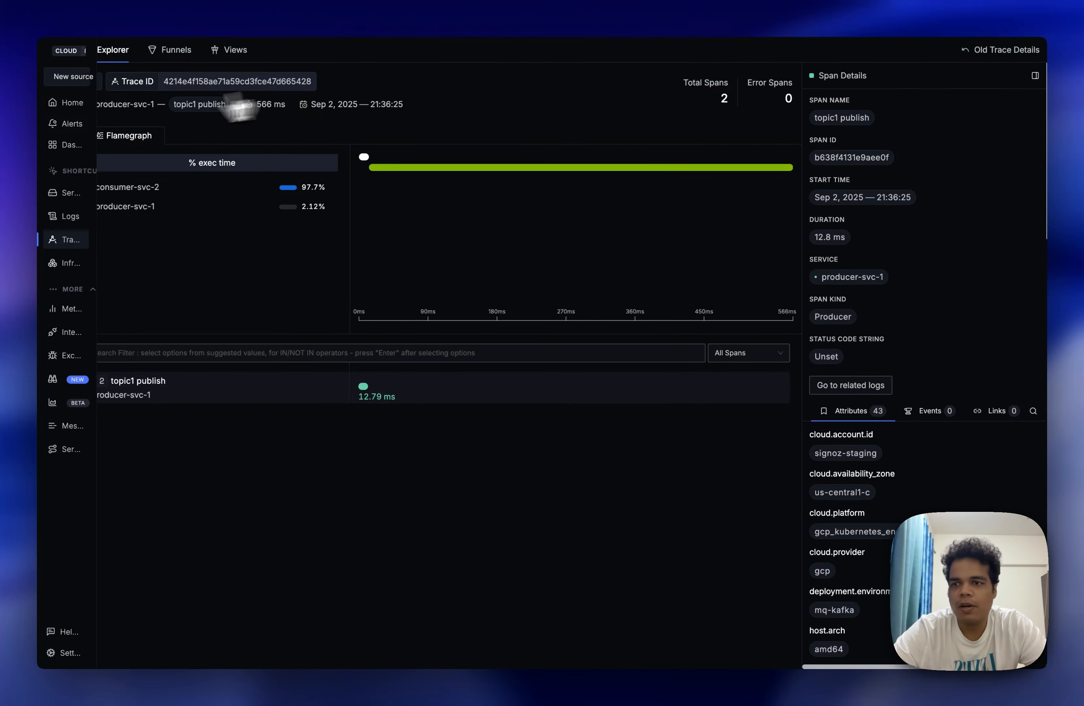
Switch to the Interactive Dashboard and set $service.name to frontend-proxy from its slice in the Span count by service chart.
click(243, 221)
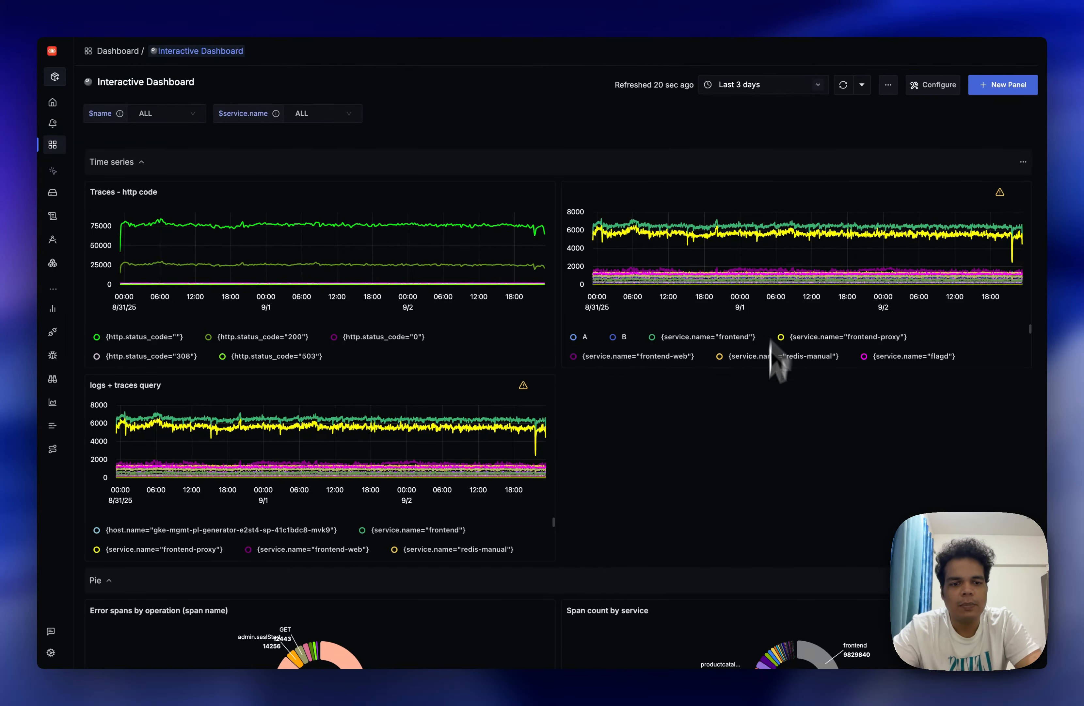
scroll(771, 345, down, 5)
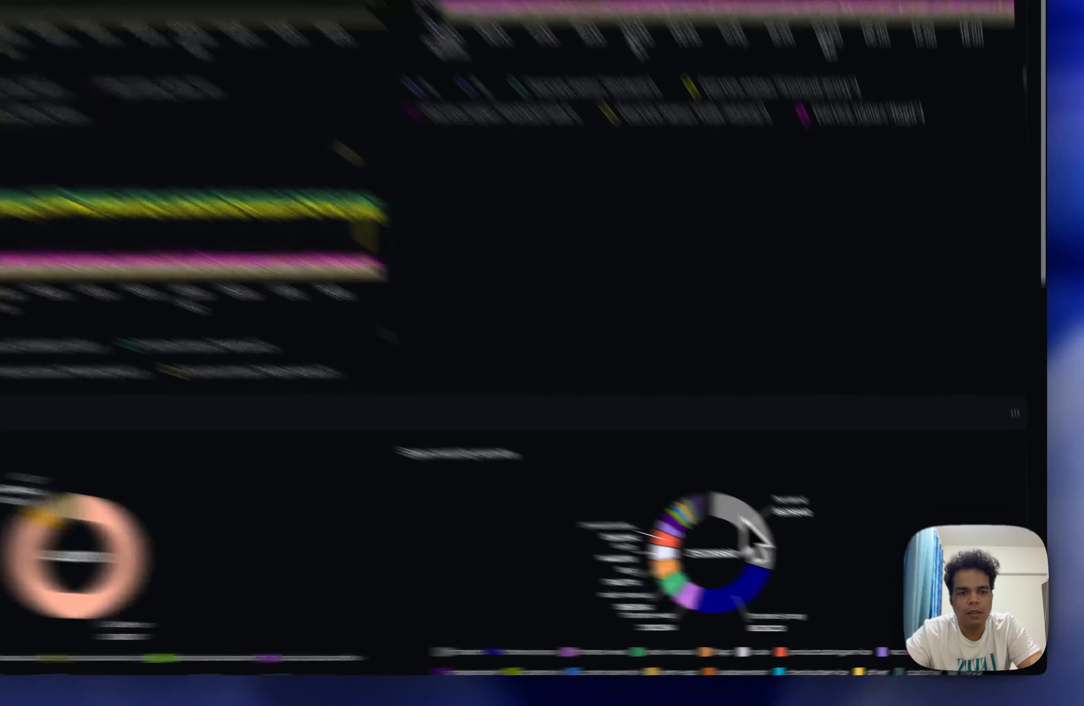
click(753, 593)
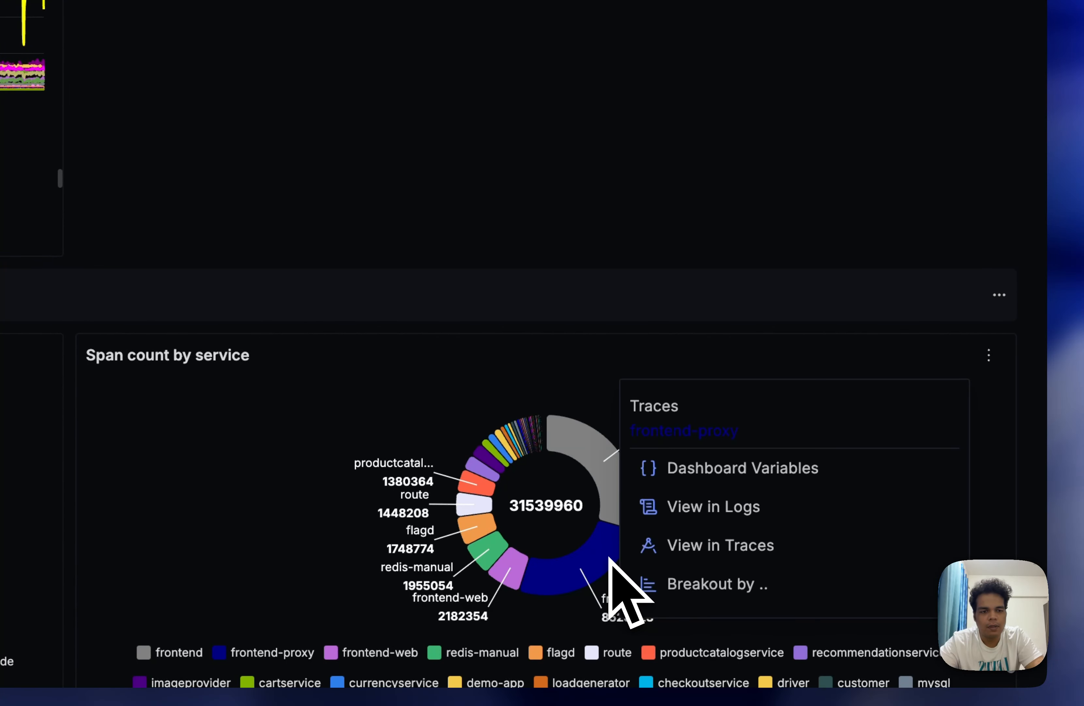
click(705, 472)
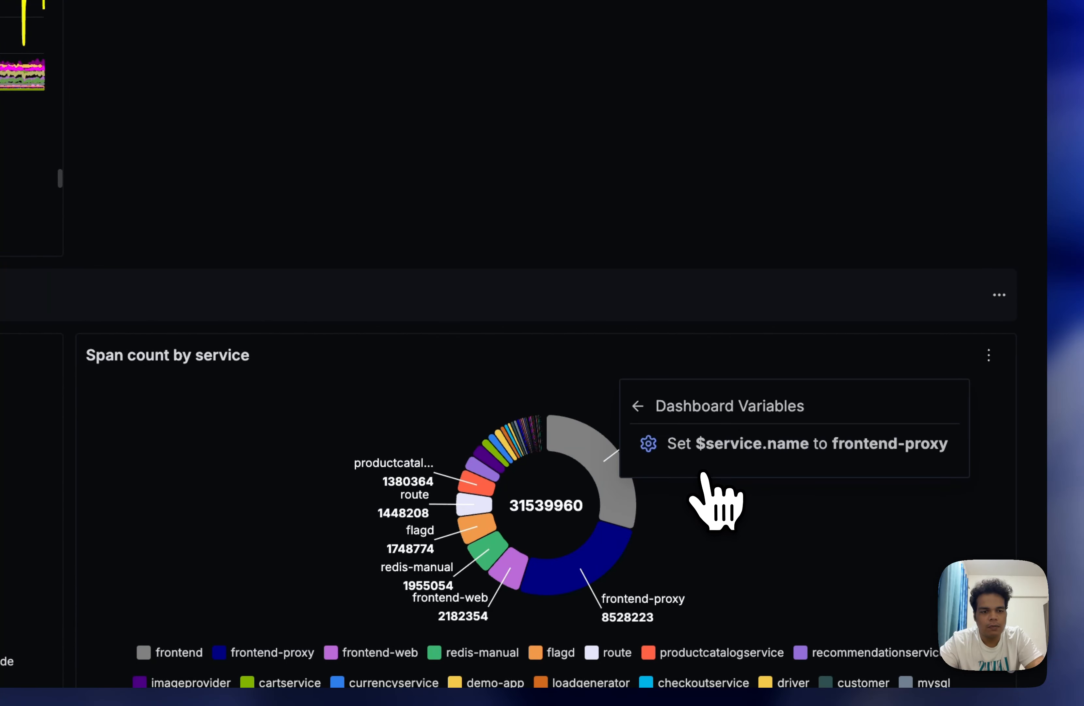
click(732, 454)
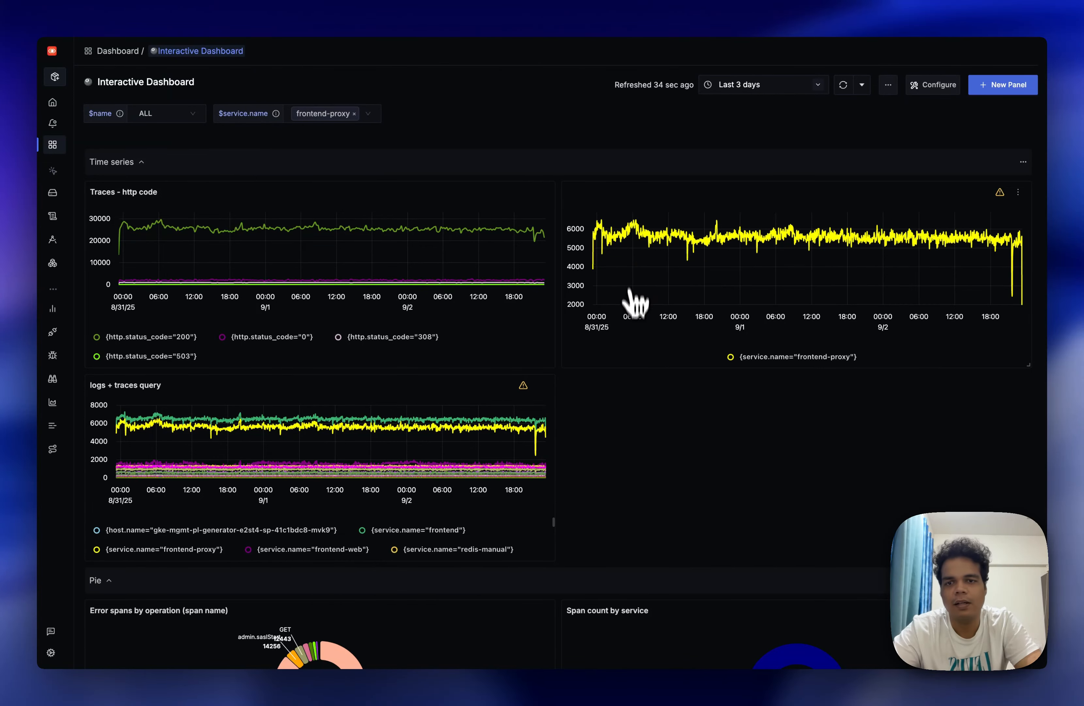
Unset the $service.name dashboard variable from the frontend-proxy line in the untitled time series panel.
click(789, 239)
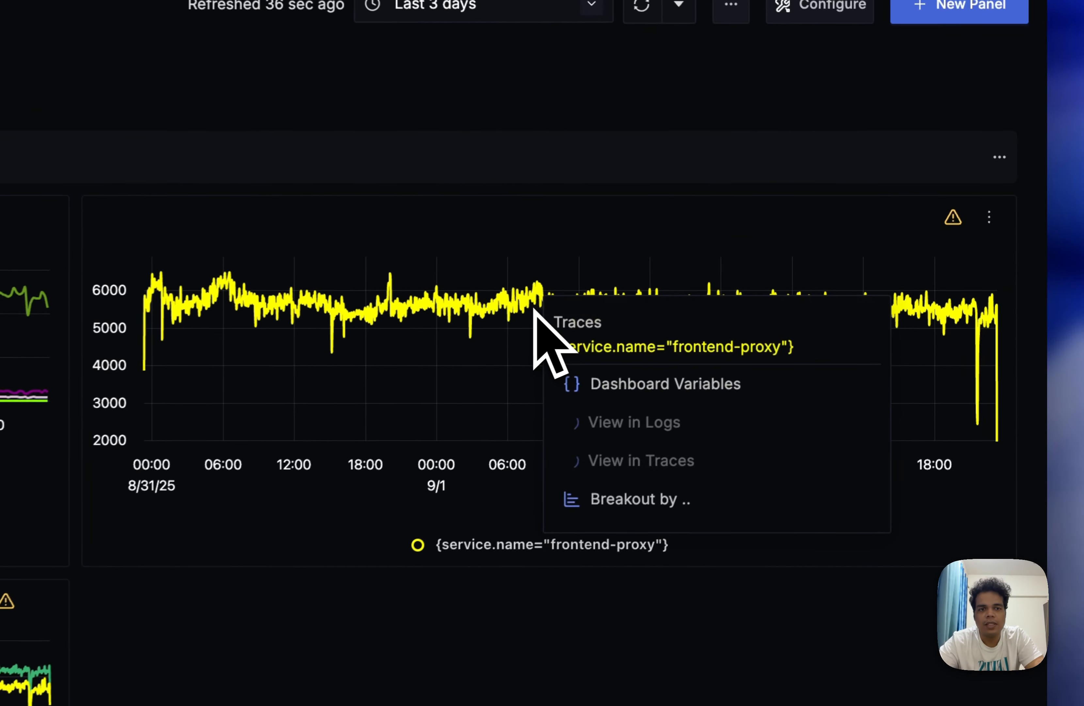
click(622, 390)
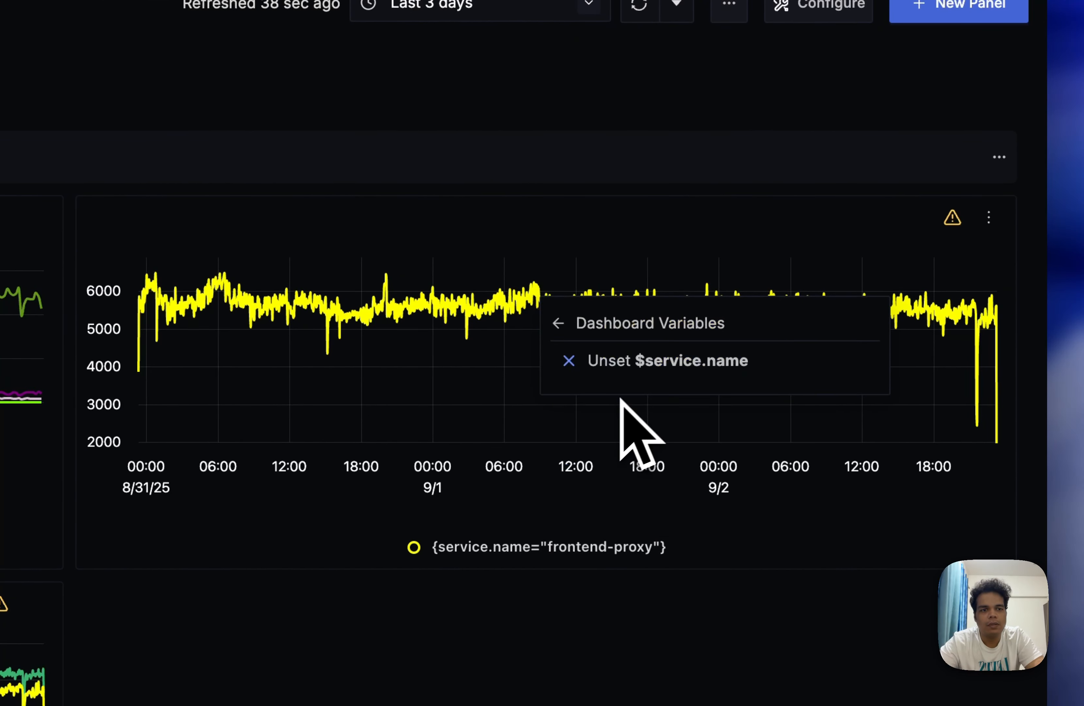
click(670, 366)
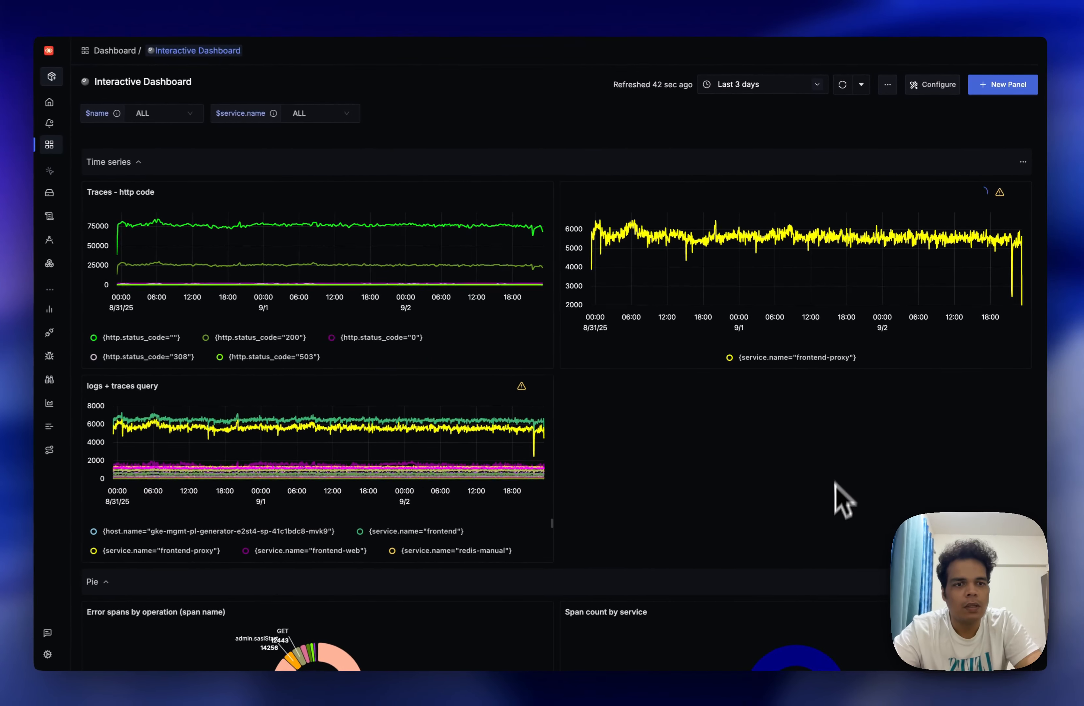
Set $service.name to route from its slice in the Span count by service chart and review the filtered panels.
scroll(700, 430, down, 6)
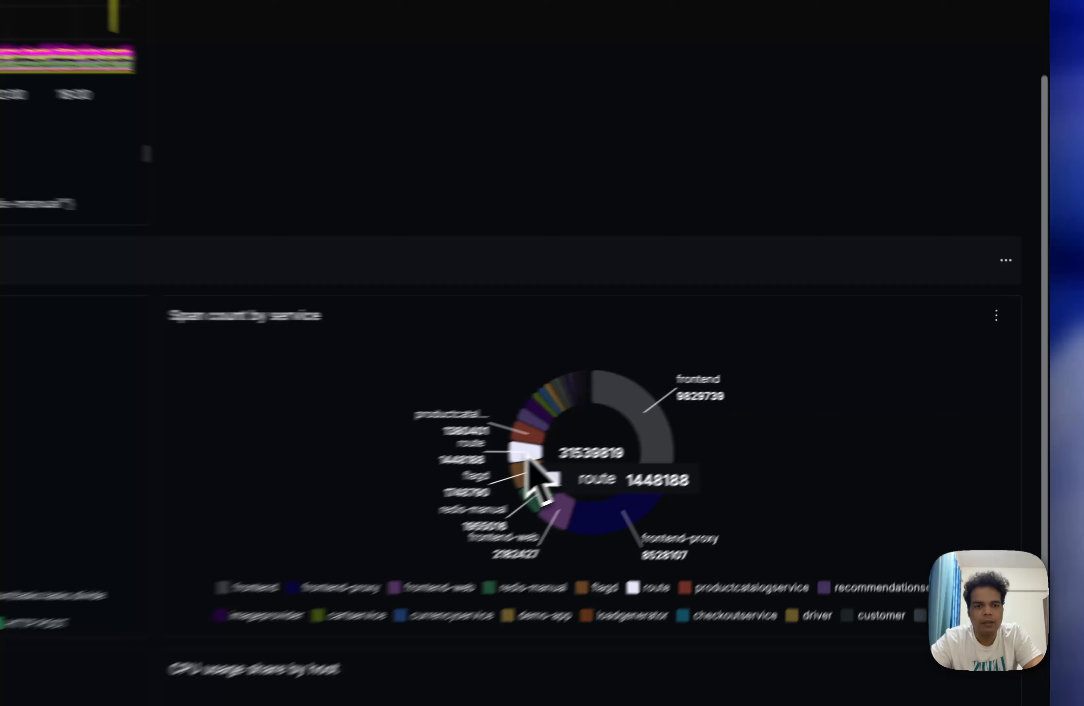
click(529, 458)
click(540, 547)
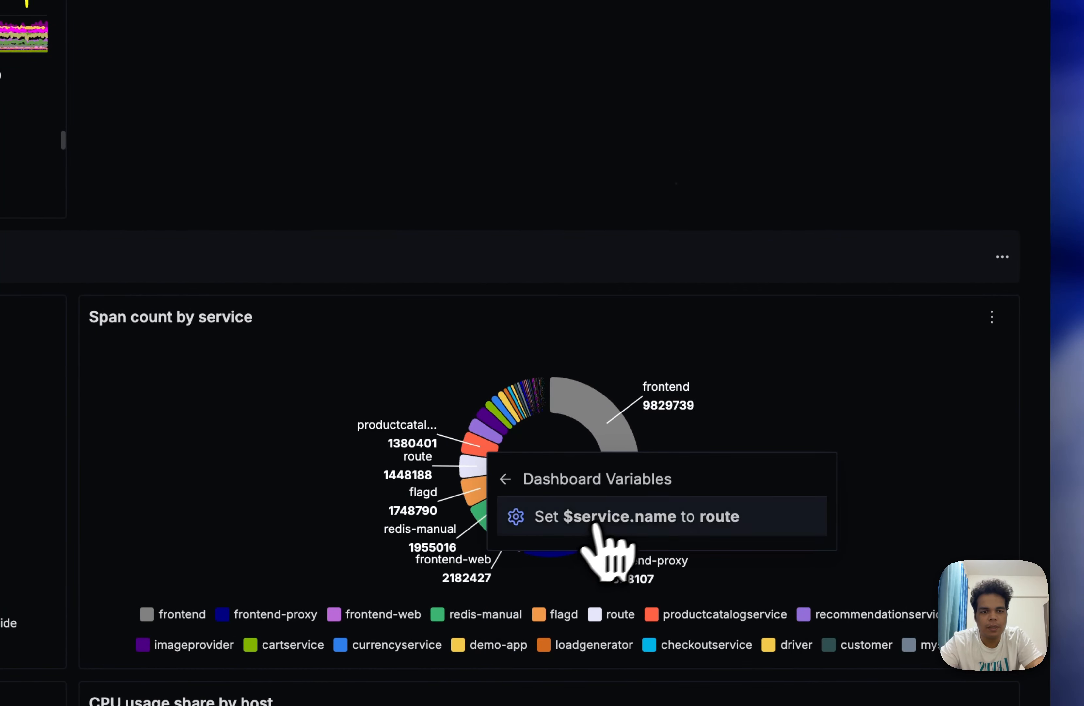
click(610, 515)
scroll(616, 192, down, 10)
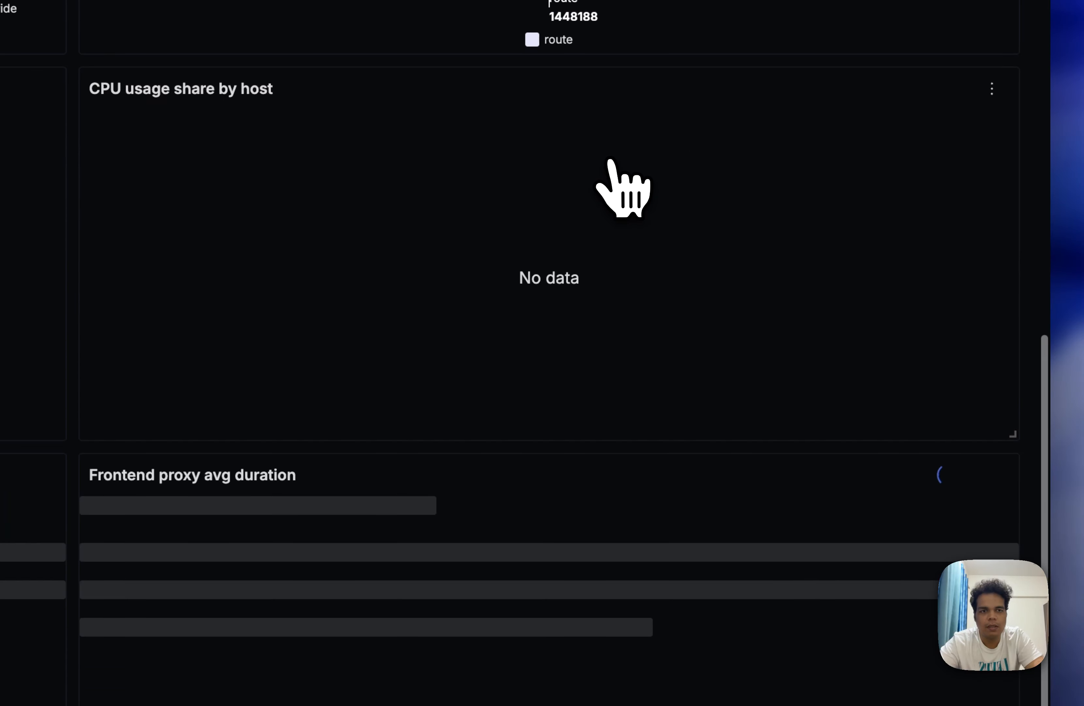
scroll(610, 161, up, 12)
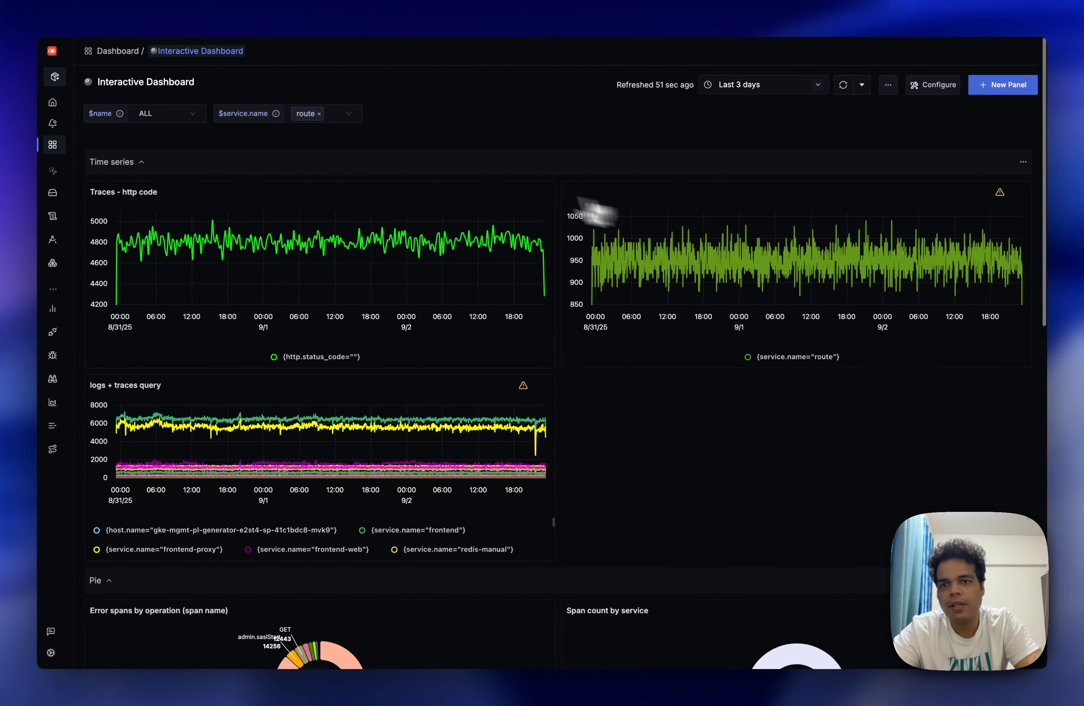
Set the $service.name variable to ALL in the dashboard's variable selector.
click(341, 111)
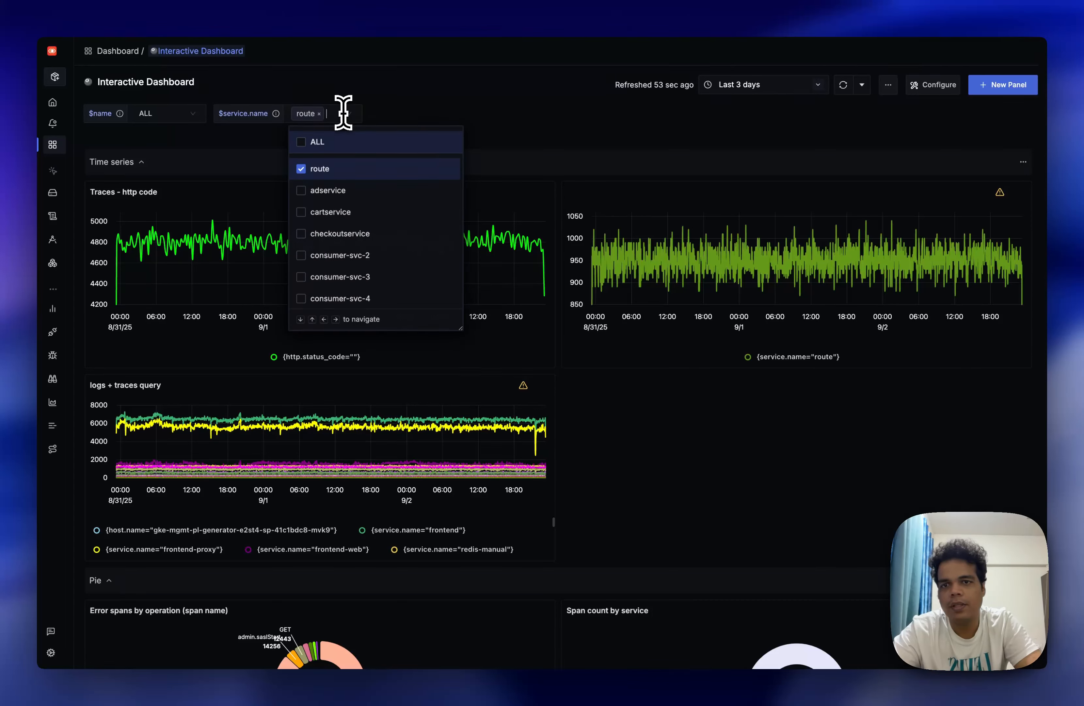
click(304, 144)
click(579, 125)
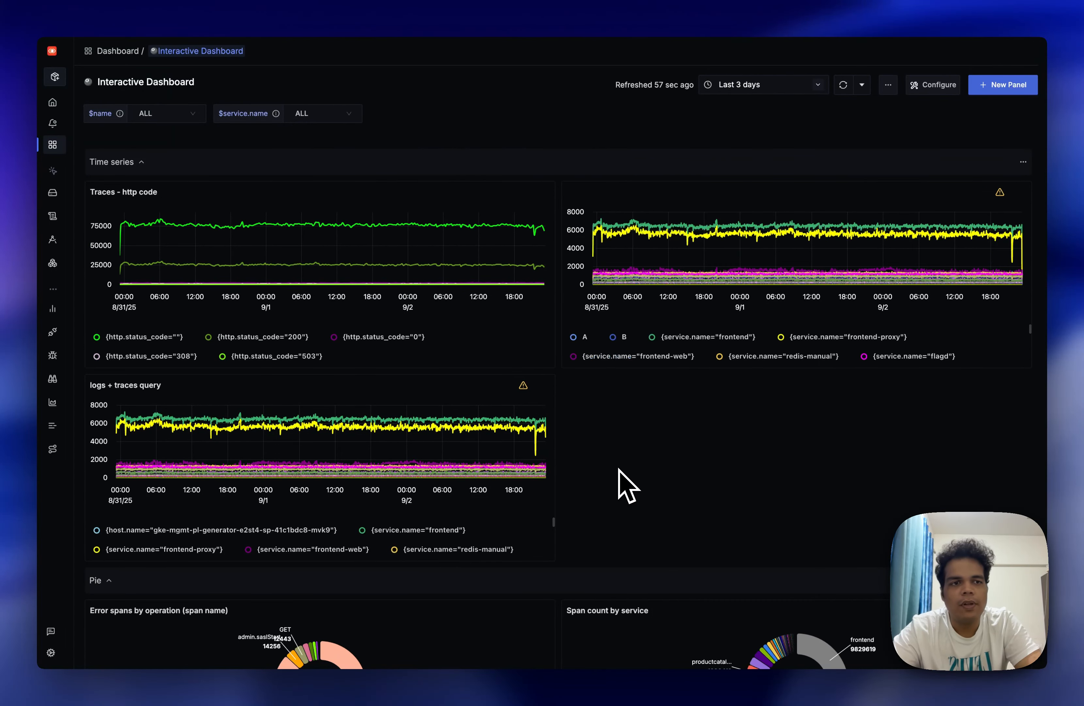
Set the $name dashboard variable to GetDriver from its slice in the Error spans by operation chart and review the dashboard panels.
scroll(619, 469, down, 5)
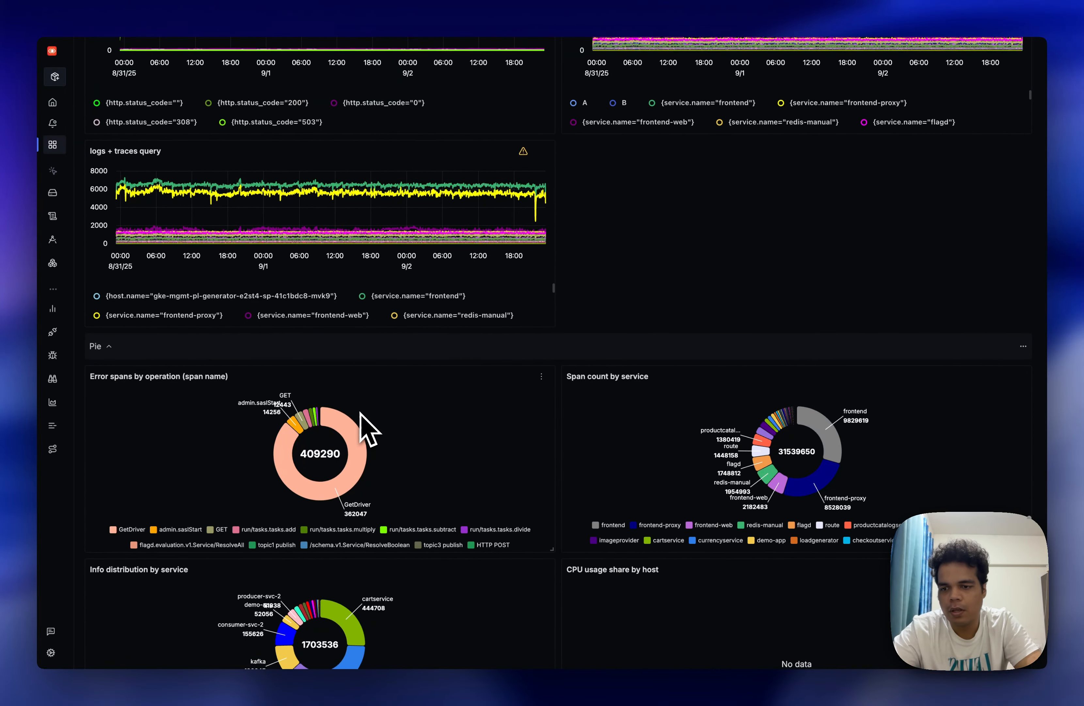
scroll(372, 459, down, 3)
scroll(375, 458, up, 2)
mouse_move(351, 411)
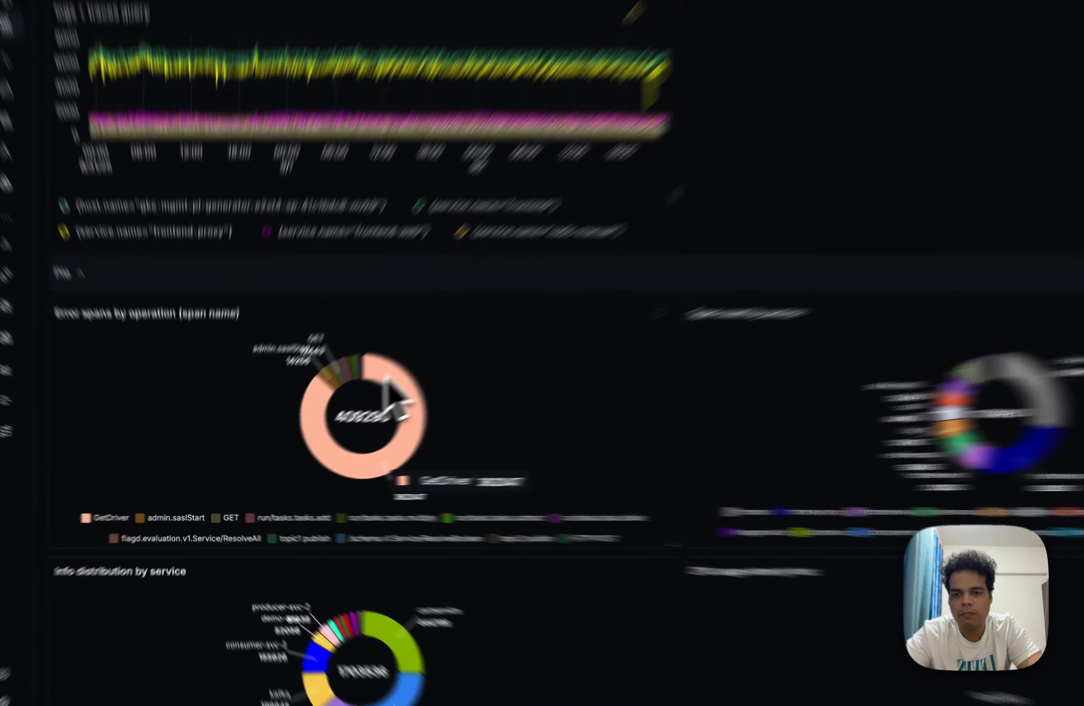
click(343, 413)
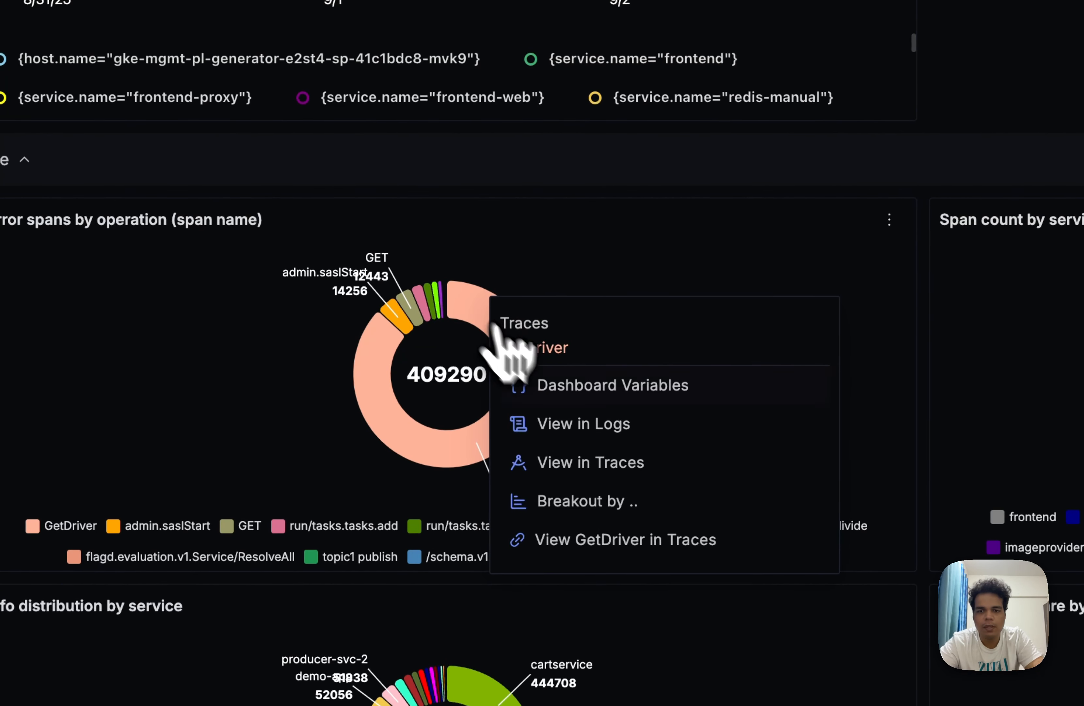
click(575, 399)
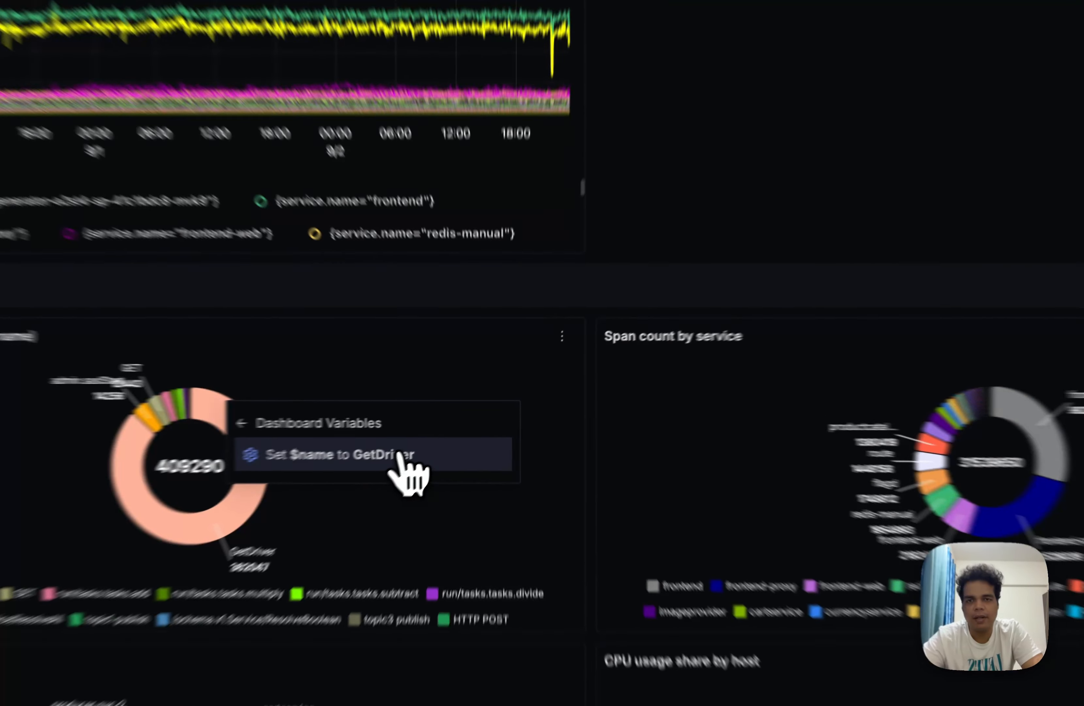
click(444, 438)
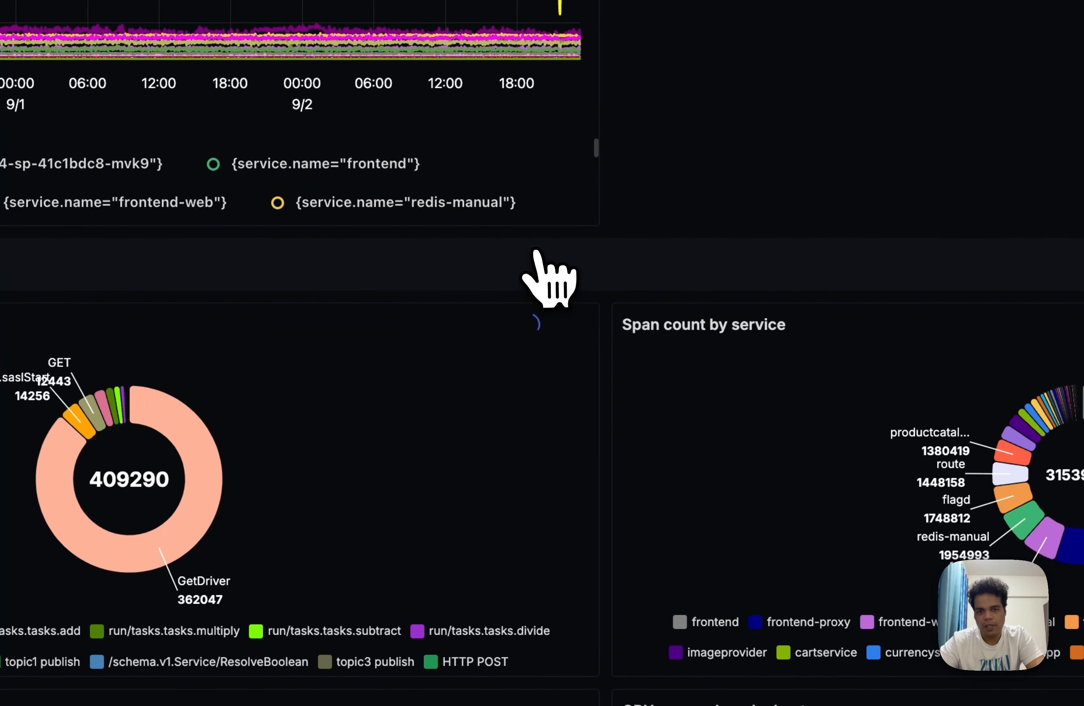
scroll(552, 279, up, 5)
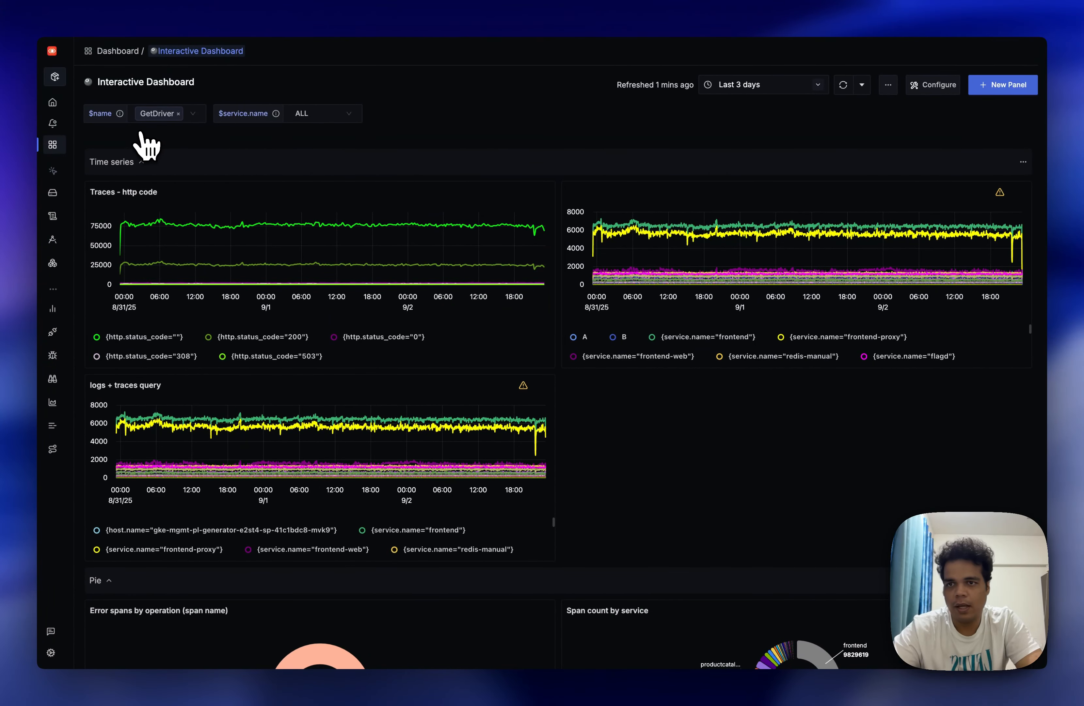
scroll(189, 211, down, 5)
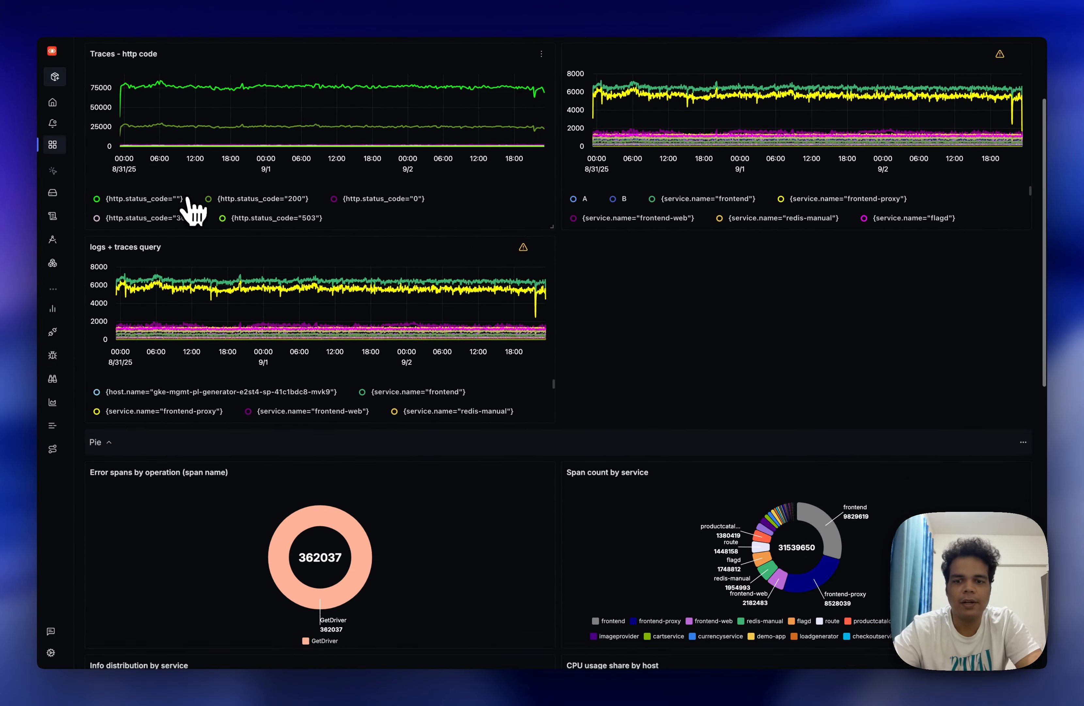
scroll(553, 306, up, 5)
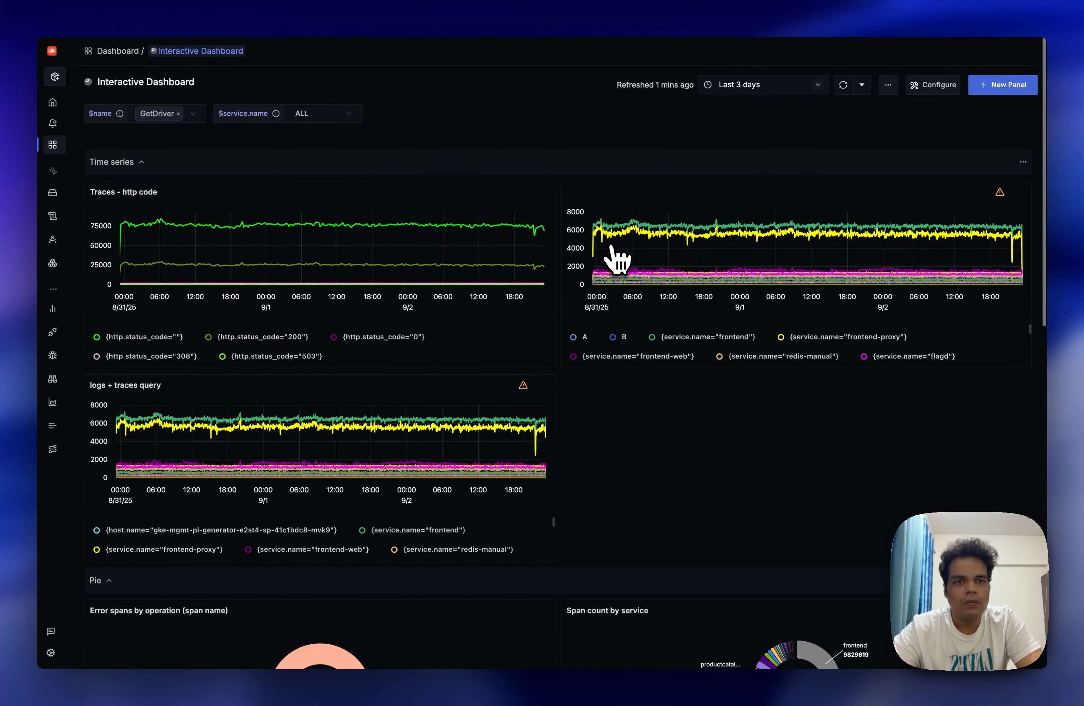